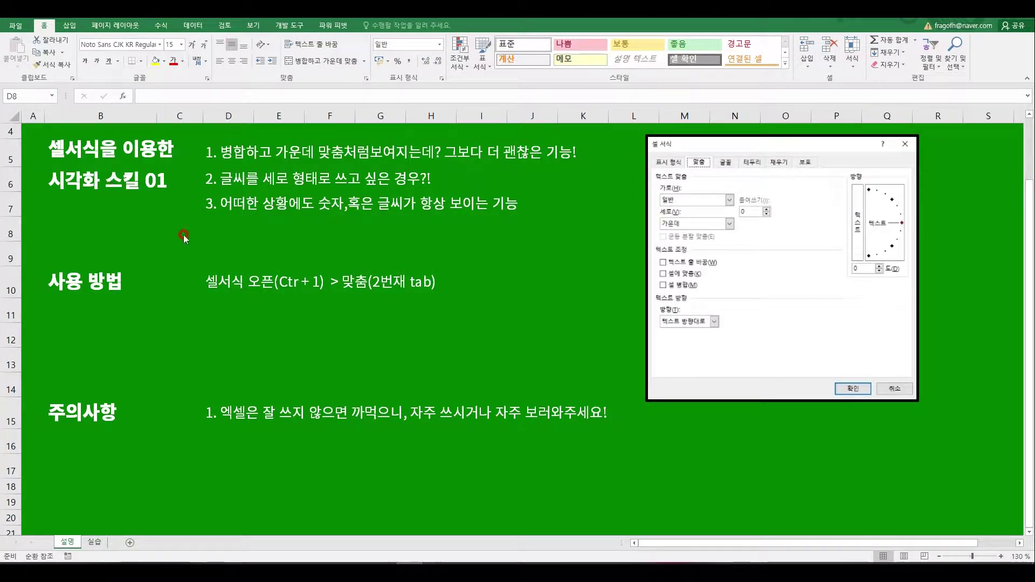
Step: Annotate the heading and the three tips with on-screen ink, then clear the marks
{"action": "left_click", "coordinate": [263, 229]}
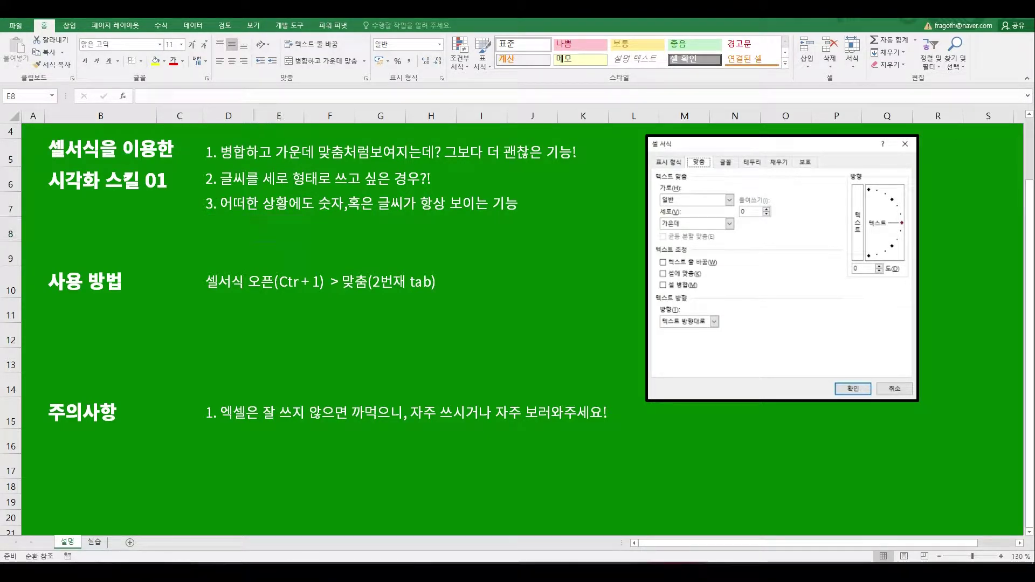
{"action": "left_click_drag", "start_coordinate": [48, 162], "coordinate": [96, 161]}
{"action": "mouse_move", "coordinate": [129, 204]}
{"action": "left_mouse_down"}
{"action": "mouse_move", "coordinate": [41, 173]}
{"action": "mouse_move", "coordinate": [153, 174]}
{"action": "mouse_move", "coordinate": [130, 215]}
{"action": "mouse_move", "coordinate": [119, 206]}
{"action": "left_mouse_up"}
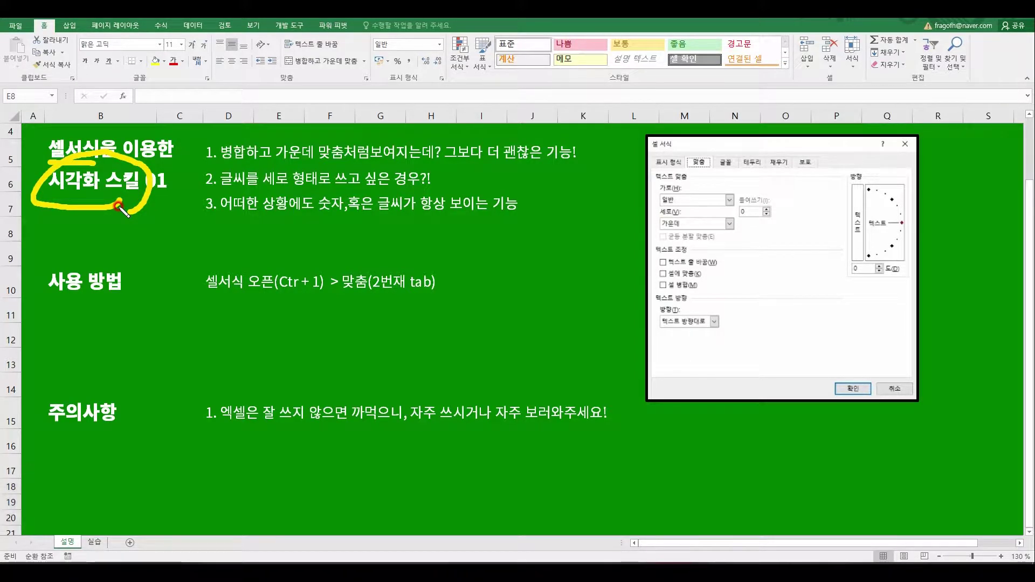
{"action": "key", "text": "Escape"}
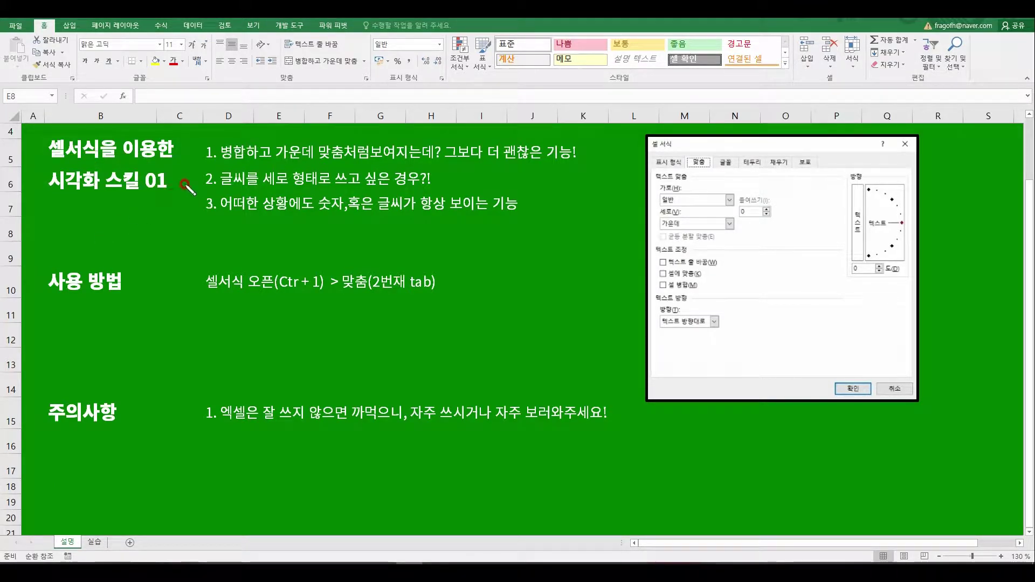
{"action": "left_click_drag", "start_coordinate": [196, 145], "coordinate": [196, 205]}
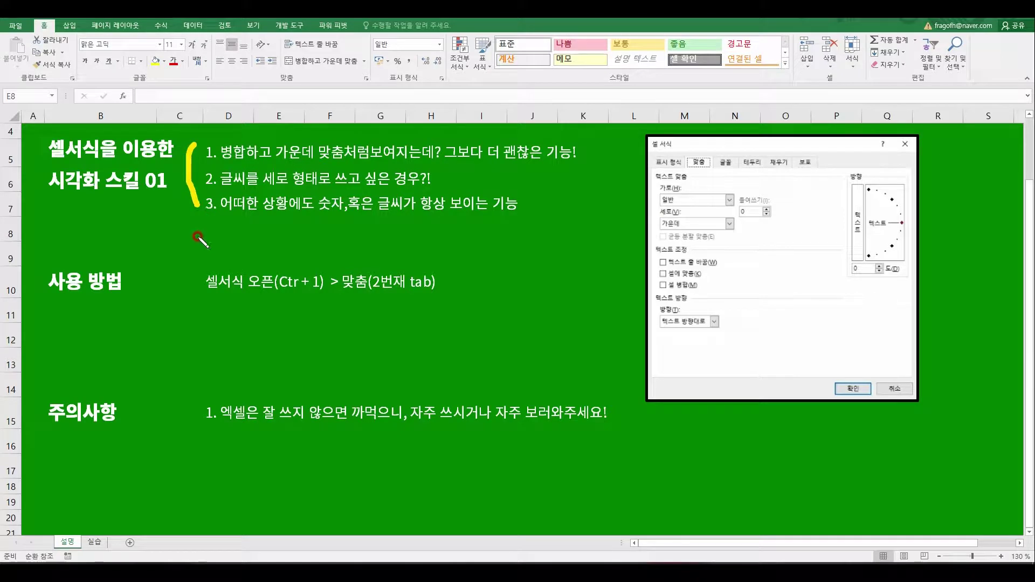
{"action": "left_click_drag", "start_coordinate": [220, 160], "coordinate": [565, 161]}
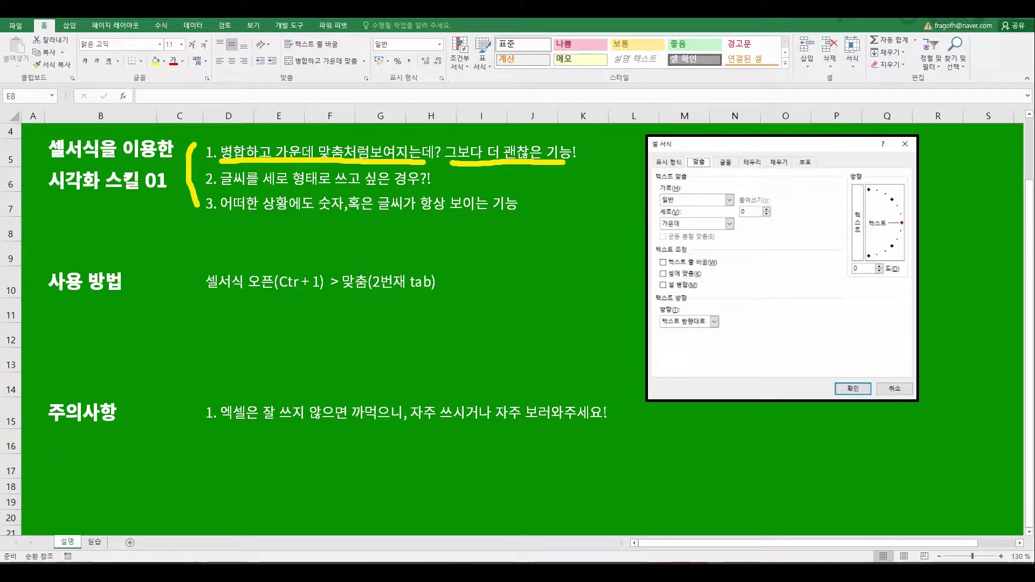
{"action": "key", "text": "Escape"}
Step: Merge and center D9:J9, then enter a name in the merged cell
{"action": "left_click_drag", "start_coordinate": [219, 247], "coordinate": [379, 235]}
{"action": "left_click_drag", "start_coordinate": [259, 240], "coordinate": [553, 253]}
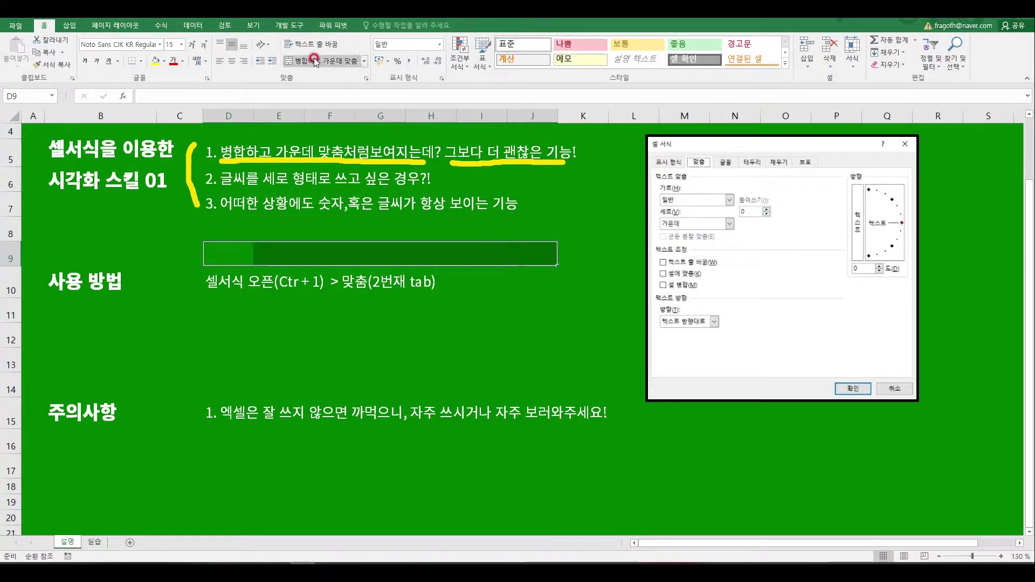
{"action": "left_click", "coordinate": [334, 62]}
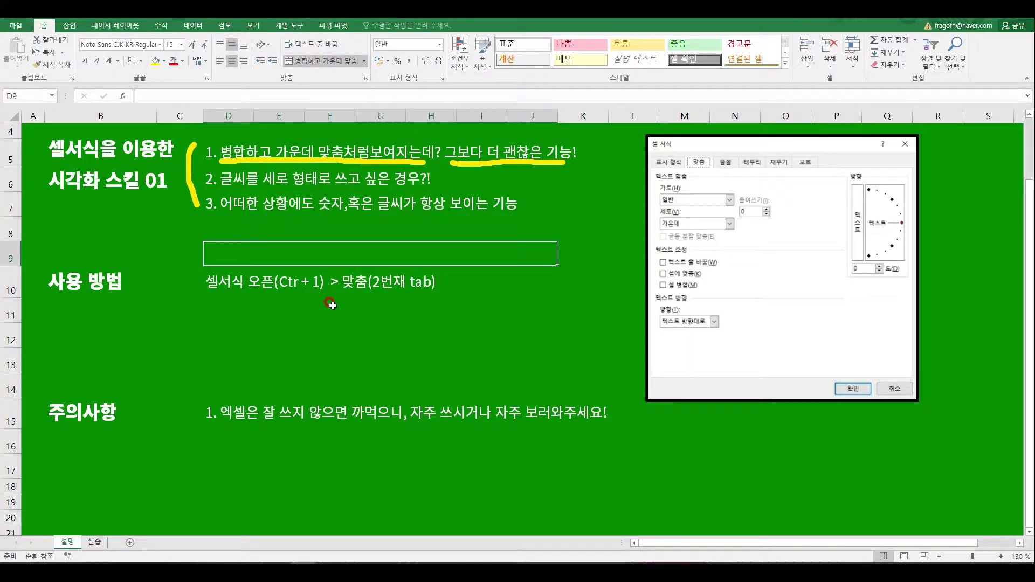
{"action": "key", "text": "Return"}
{"action": "key", "text": "Up"}
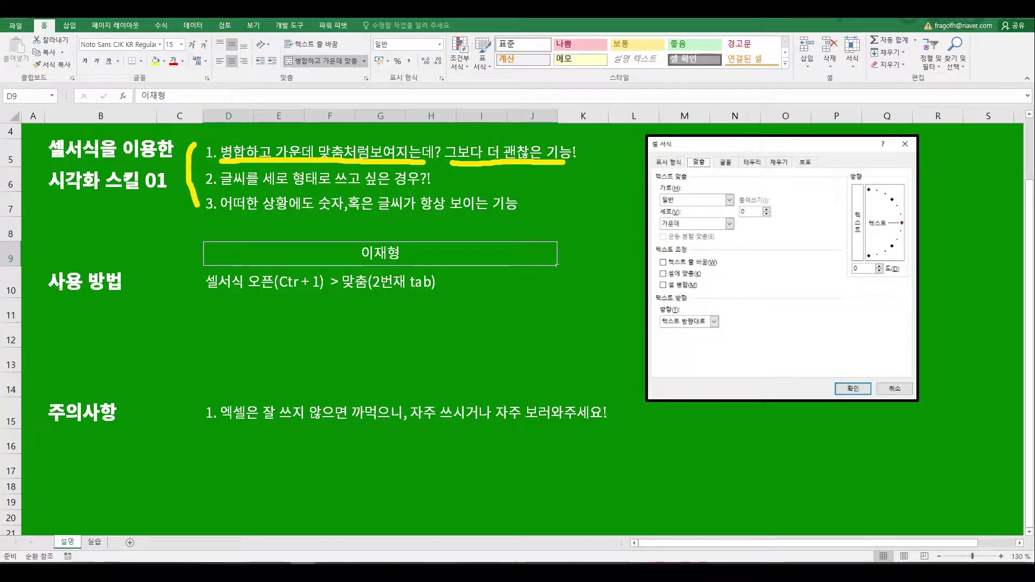
{"action": "left_click_drag", "start_coordinate": [218, 187], "coordinate": [425, 188]}
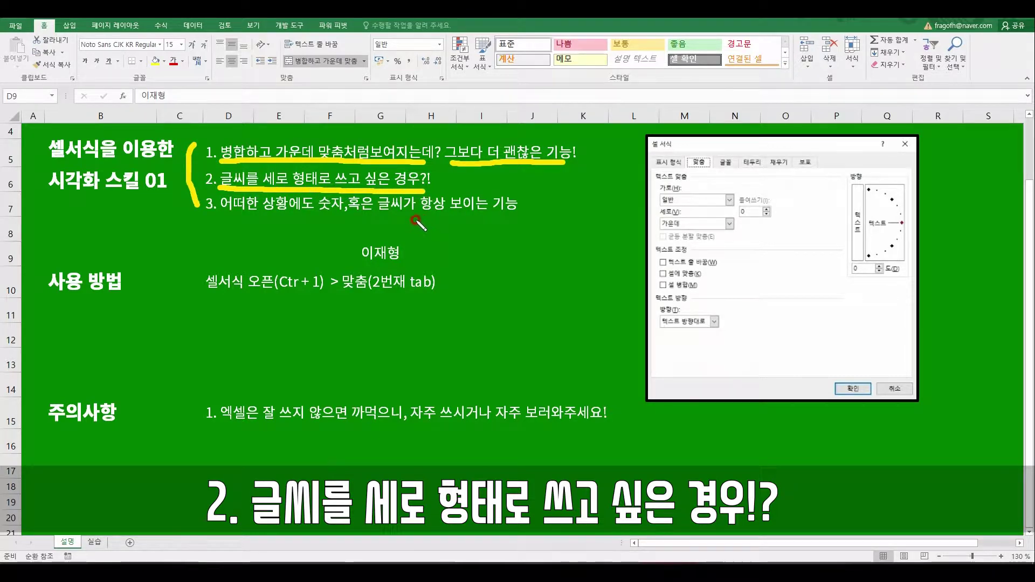
{"action": "mouse_move", "coordinate": [493, 227]}
{"action": "left_mouse_down"}
{"action": "mouse_move", "coordinate": [490, 339]}
{"action": "mouse_move", "coordinate": [581, 338]}
{"action": "mouse_move", "coordinate": [547, 221]}
{"action": "mouse_move", "coordinate": [497, 217]}
{"action": "mouse_move", "coordinate": [530, 249]}
{"action": "mouse_move", "coordinate": [563, 226]}
{"action": "mouse_move", "coordinate": [501, 215]}
{"action": "left_mouse_up"}
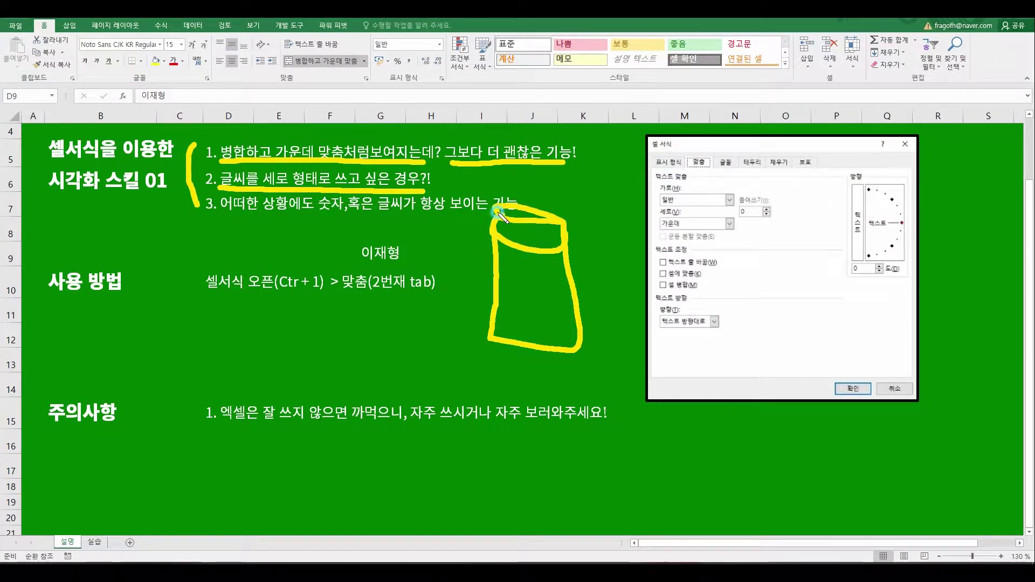
{"action": "left_click_drag", "start_coordinate": [276, 310], "coordinate": [275, 368]}
{"action": "mouse_move", "coordinate": [277, 301]}
{"action": "left_mouse_down"}
{"action": "mouse_move", "coordinate": [462, 341]}
{"action": "mouse_move", "coordinate": [287, 369]}
{"action": "mouse_move", "coordinate": [291, 318]}
{"action": "left_mouse_up"}
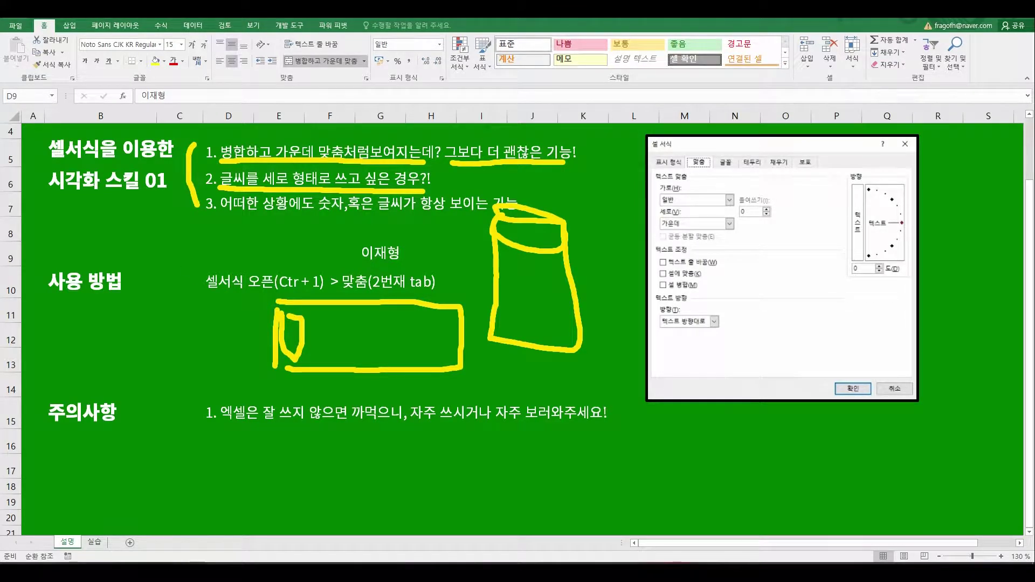
{"action": "left_click_drag", "start_coordinate": [223, 217], "coordinate": [505, 215]}
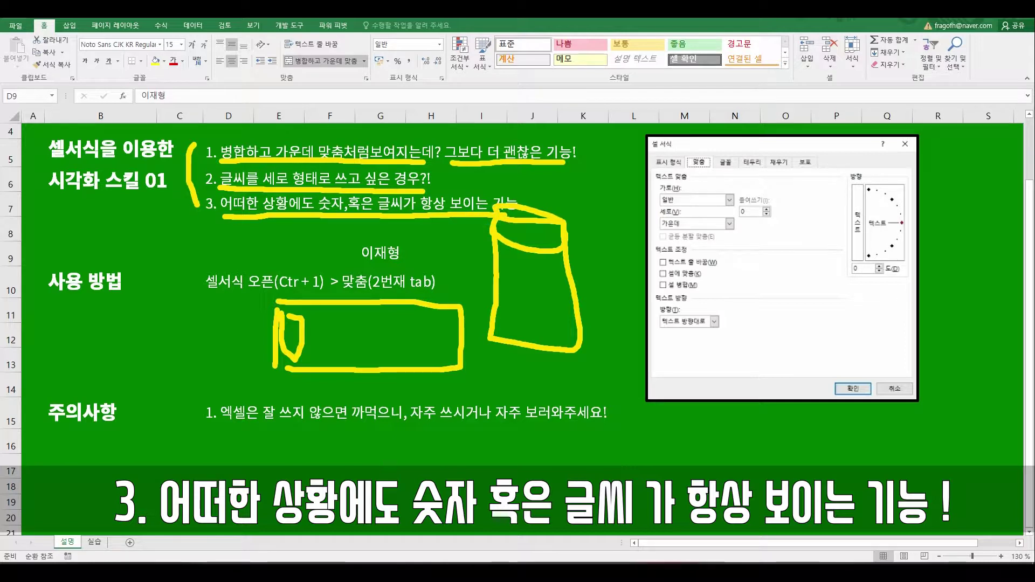
{"action": "key", "text": "e"}
{"action": "left_click_drag", "start_coordinate": [224, 218], "coordinate": [523, 218]}
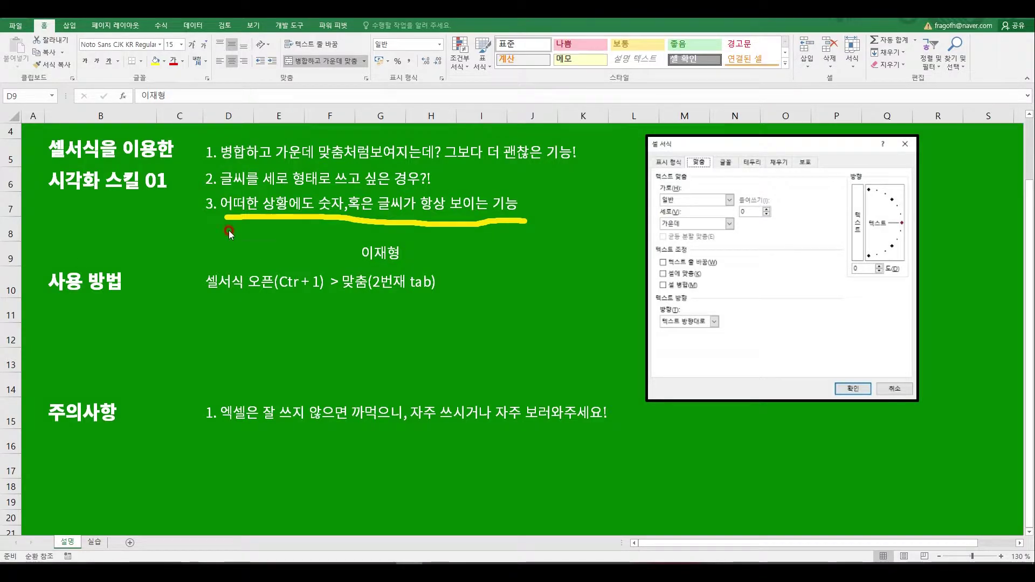
Step: Enter a long repeated Korean text in C10, then widen column C and undo the widening
{"action": "left_click", "coordinate": [228, 290]}
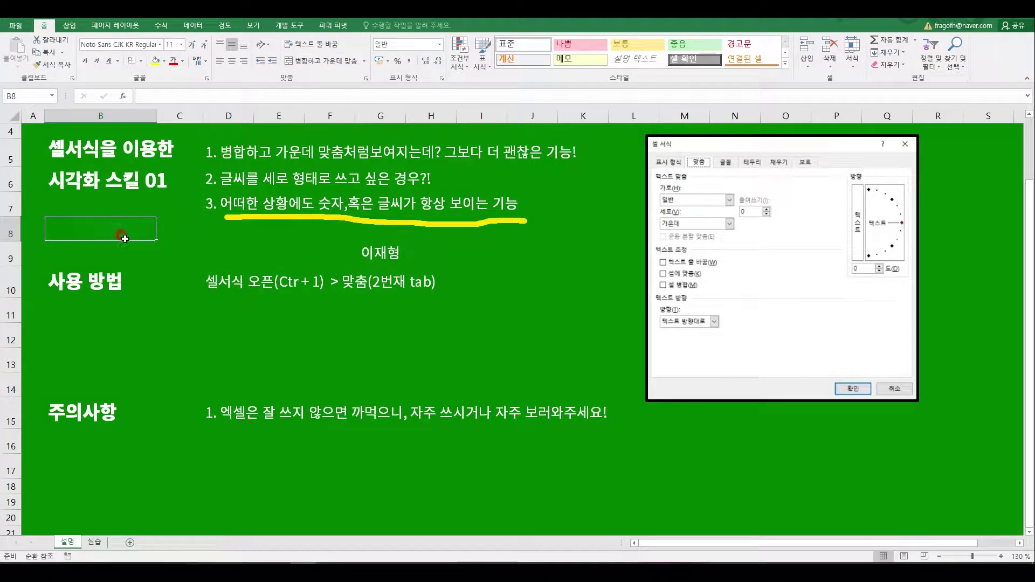
{"action": "left_click", "coordinate": [239, 229]}
{"action": "left_click", "coordinate": [224, 318]}
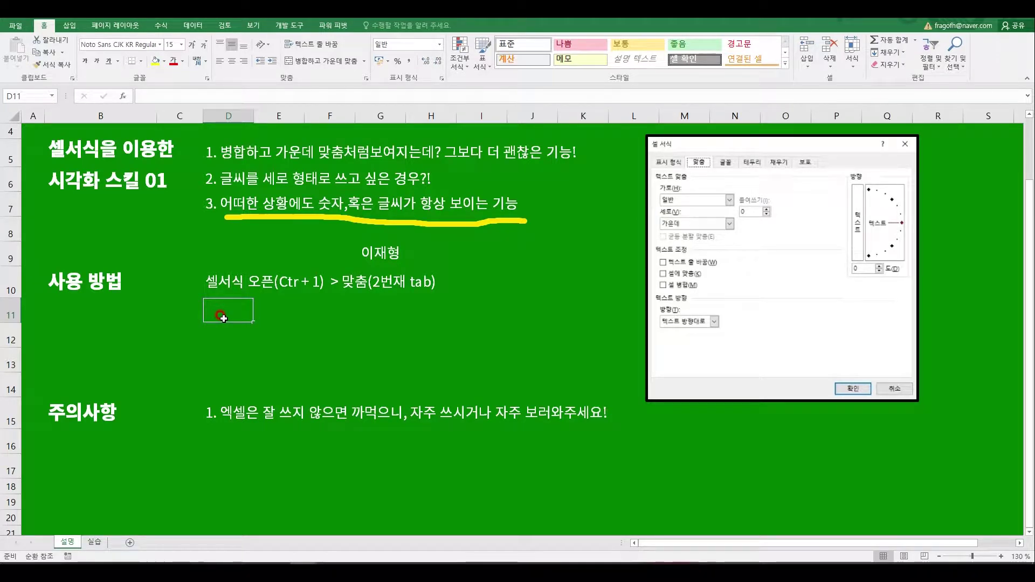
{"action": "key", "text": "Up"}
{"action": "key", "text": "Left"}
{"action": "type", "text": "덕수덕수덕수"}
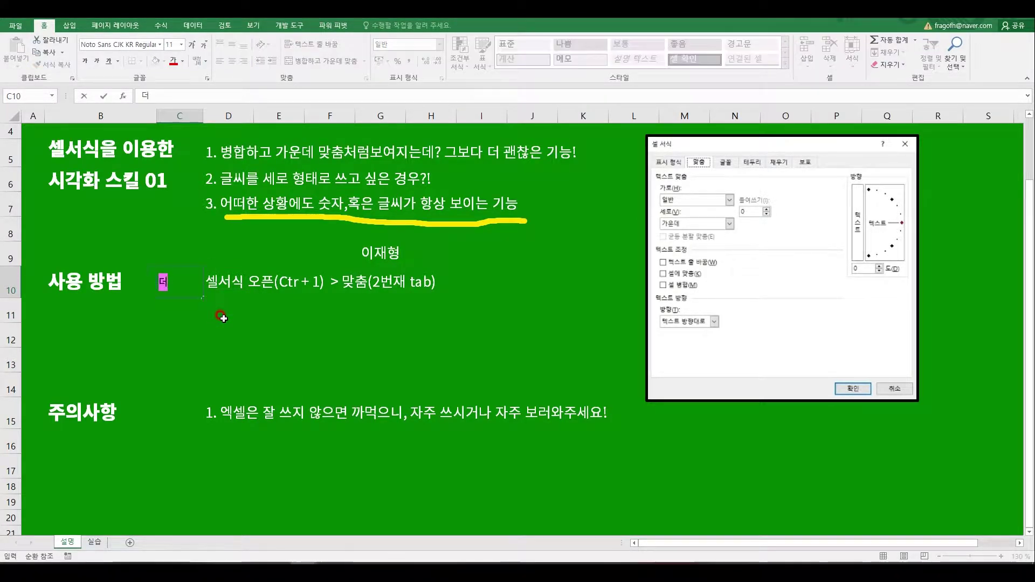
{"action": "type", "text": "덕수"}
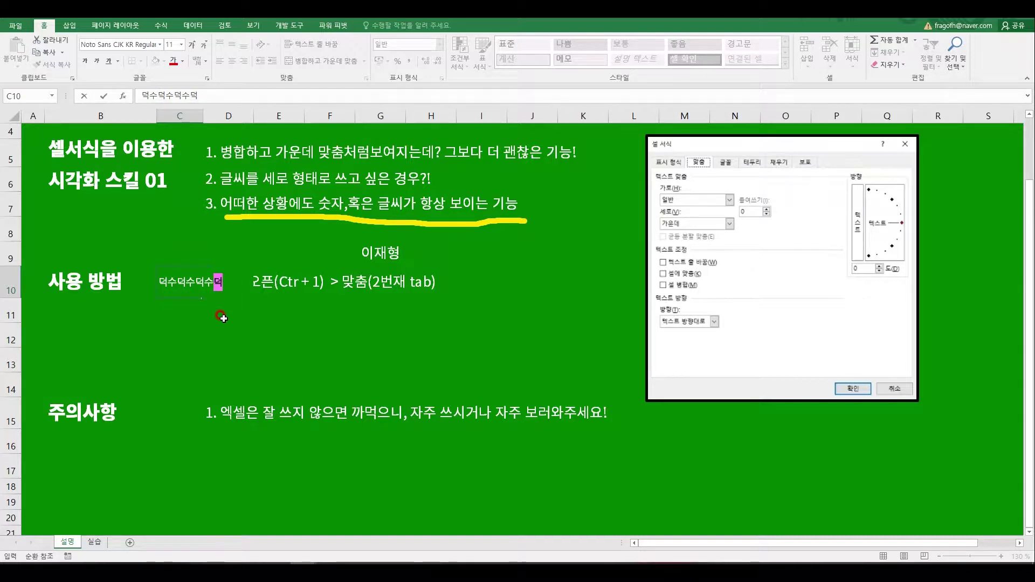
{"action": "key", "text": "Return"}
{"action": "key", "text": "Up"}
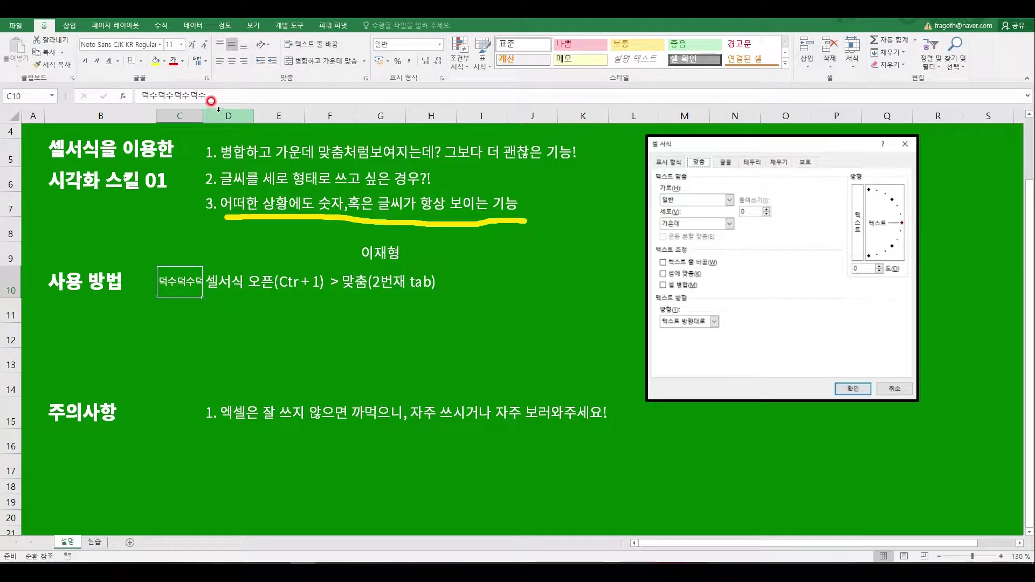
{"action": "left_click_drag", "start_coordinate": [203, 115], "coordinate": [251, 114]}
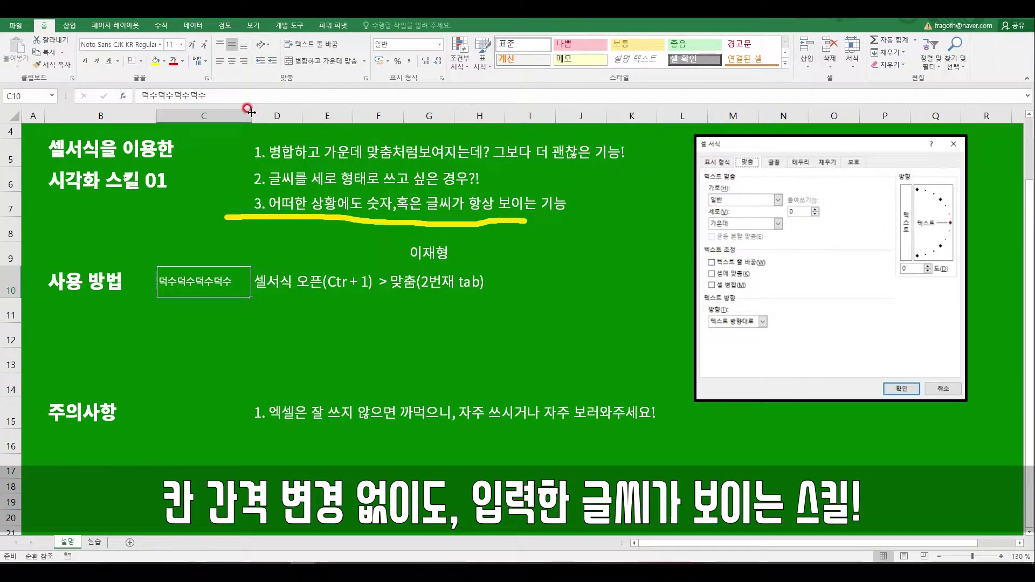
{"action": "key", "text": "ctrl+z"}
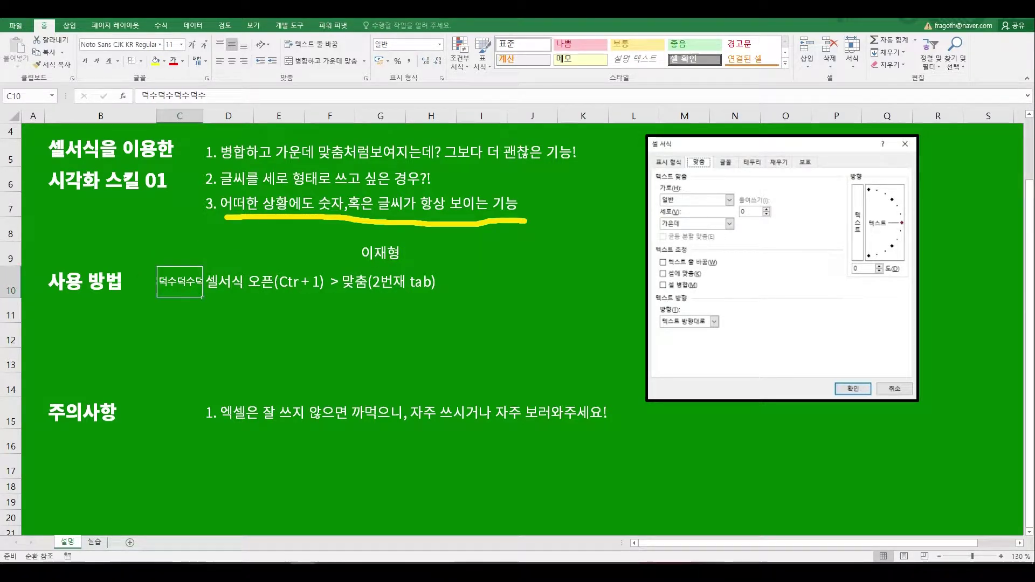
Step: Open Format Cells for I10 from the shortcut menu, then close it
{"action": "left_click", "coordinate": [493, 273]}
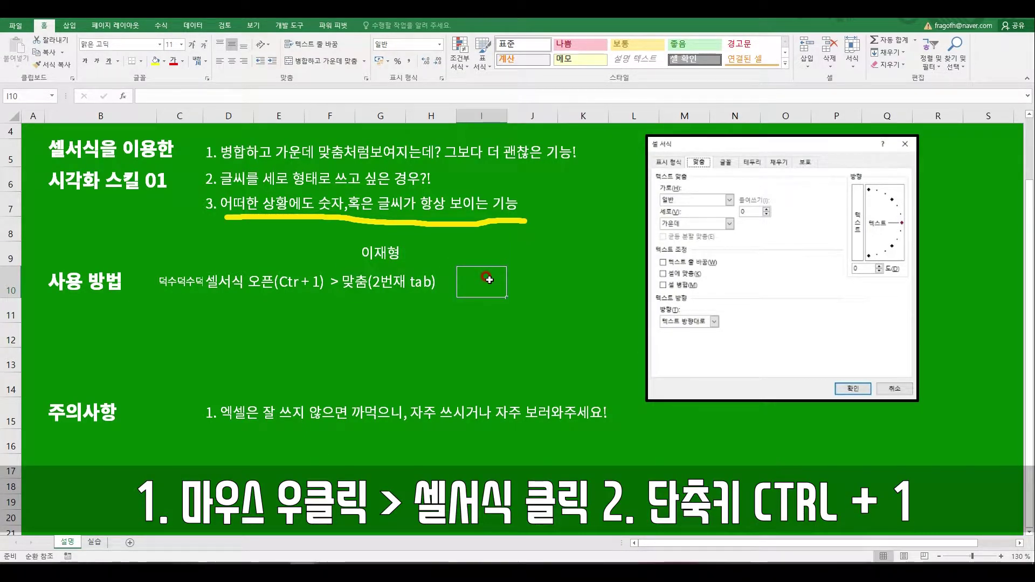
{"action": "right_click", "coordinate": [489, 279]}
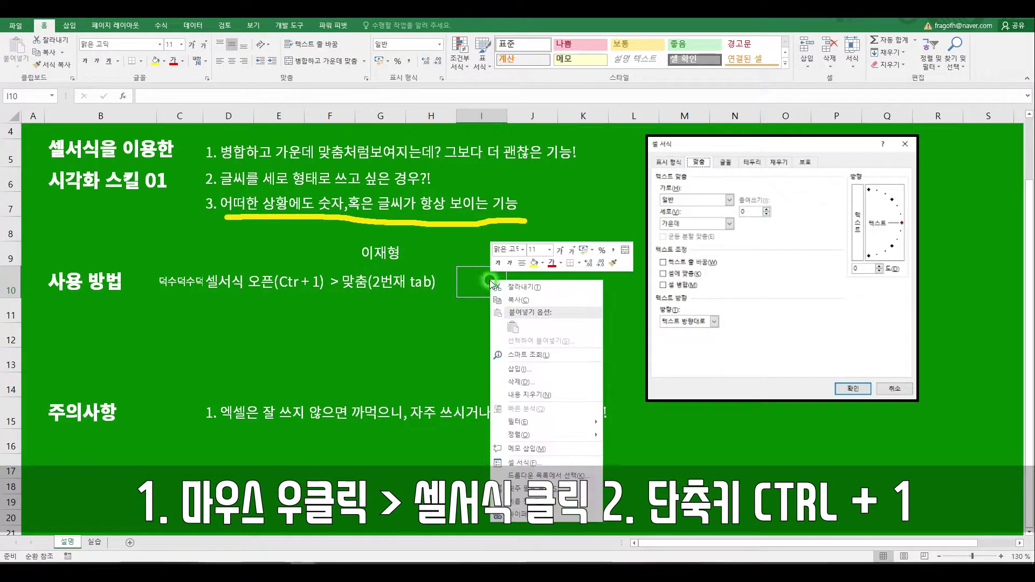
{"action": "left_click", "coordinate": [523, 463]}
{"action": "left_click_drag", "start_coordinate": [485, 280], "coordinate": [747, 132]}
{"action": "left_click", "coordinate": [743, 128]}
{"action": "key", "text": "Escape"}
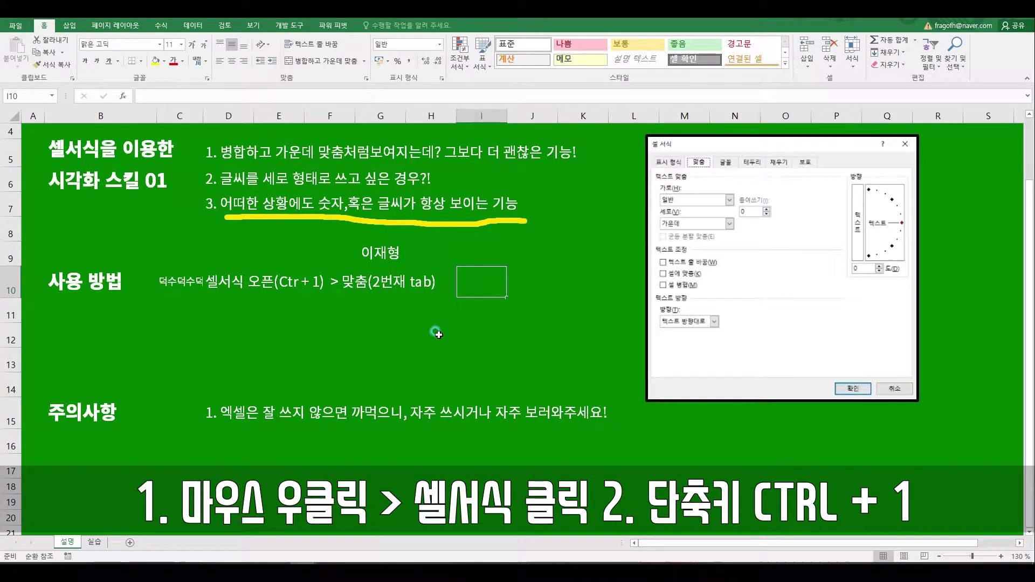
Step: Open Format Cells with Ctrl+1, cancel without changes, and switch to the 실습 sheet
{"action": "left_click", "coordinate": [438, 333]}
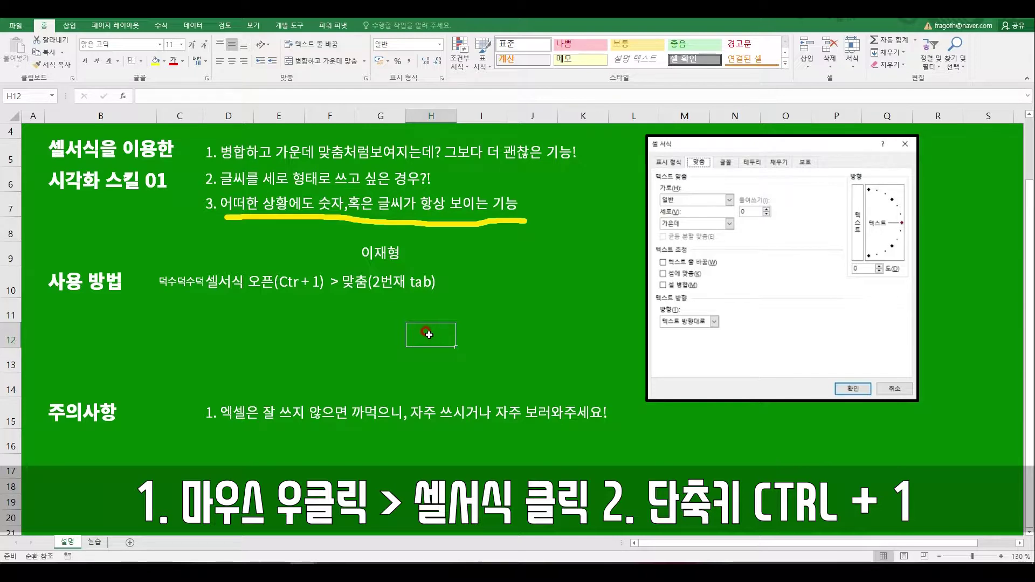
{"action": "key", "text": "ctrl+1"}
{"action": "mouse_move", "coordinate": [477, 156]}
{"action": "left_mouse_down"}
{"action": "mouse_move", "coordinate": [607, 154]}
{"action": "mouse_move", "coordinate": [575, 154]}
{"action": "mouse_move", "coordinate": [590, 151]}
{"action": "left_mouse_up"}
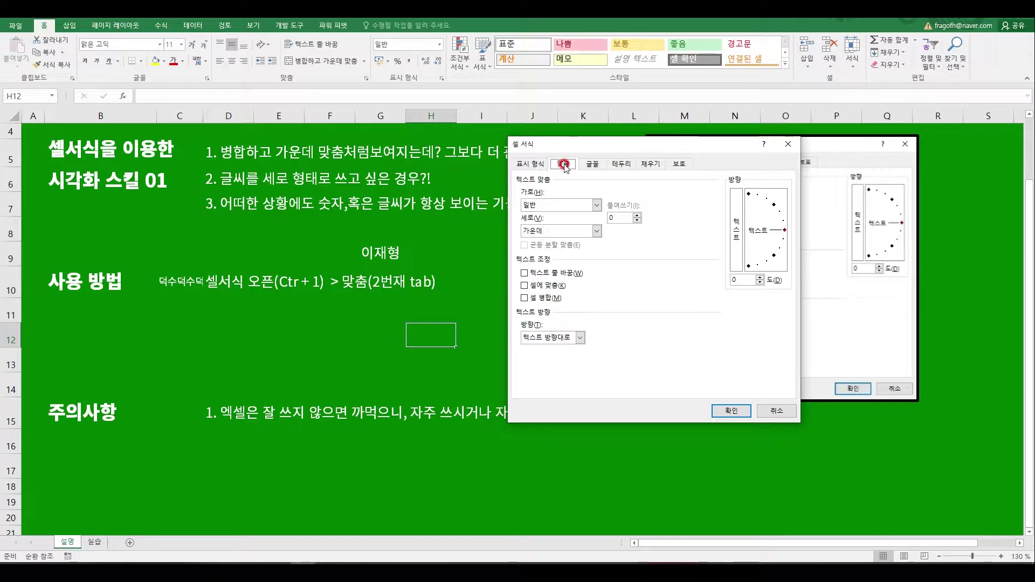
{"action": "left_click", "coordinate": [762, 412]}
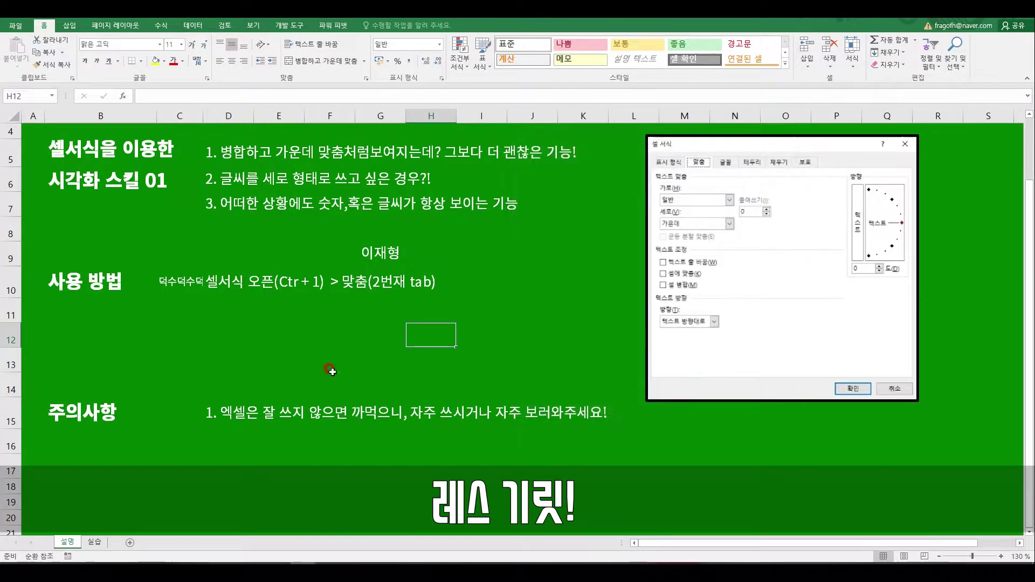
{"action": "left_click", "coordinate": [93, 543]}
{"action": "left_click", "coordinate": [232, 427]}
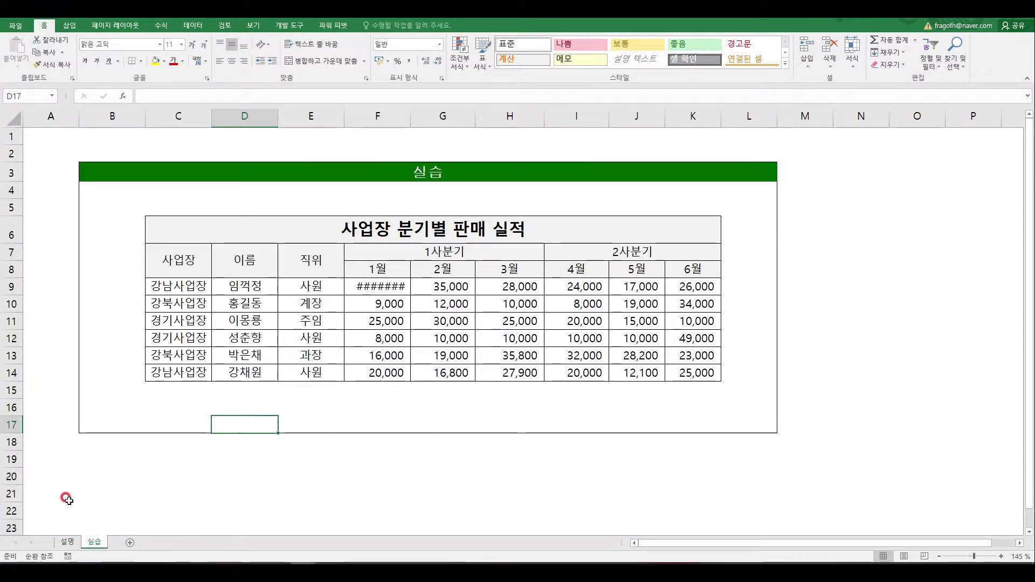
{"action": "left_click", "coordinate": [67, 543]}
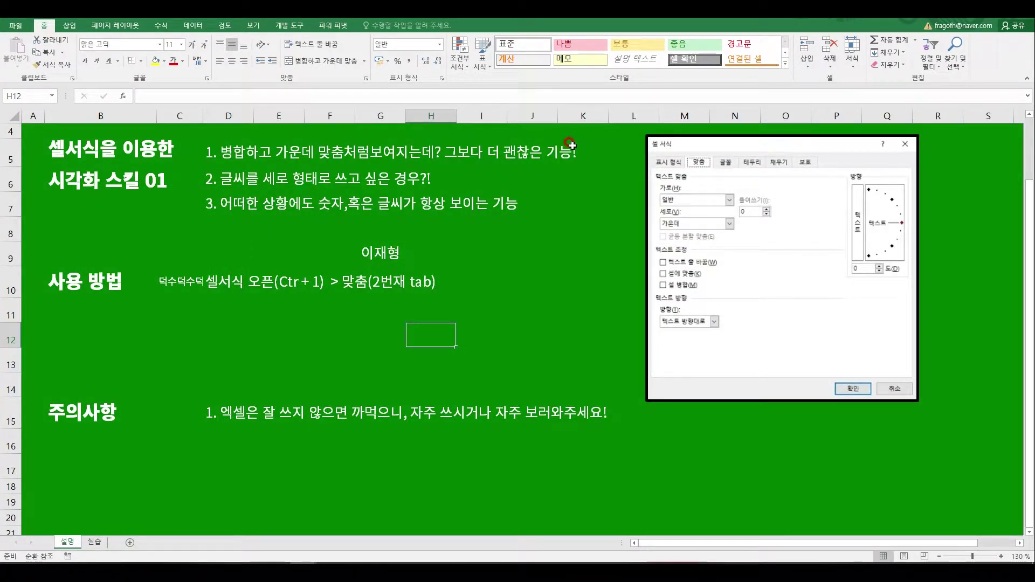
{"action": "left_click", "coordinate": [95, 542]}
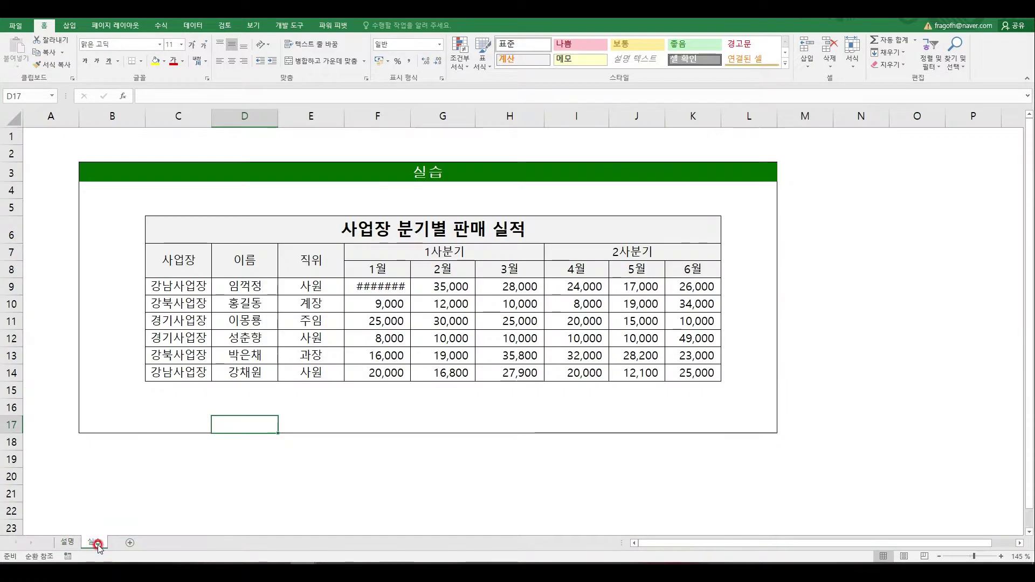
{"action": "left_click", "coordinate": [379, 239]}
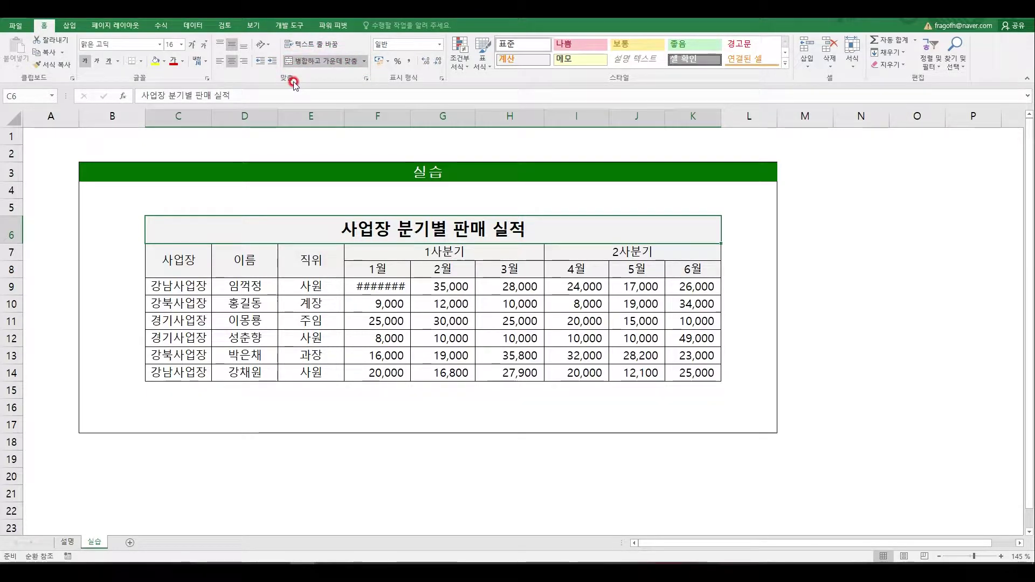
Step: Unmerge the title and set its horizontal alignment to Center Across Selection
{"action": "left_click", "coordinate": [317, 63]}
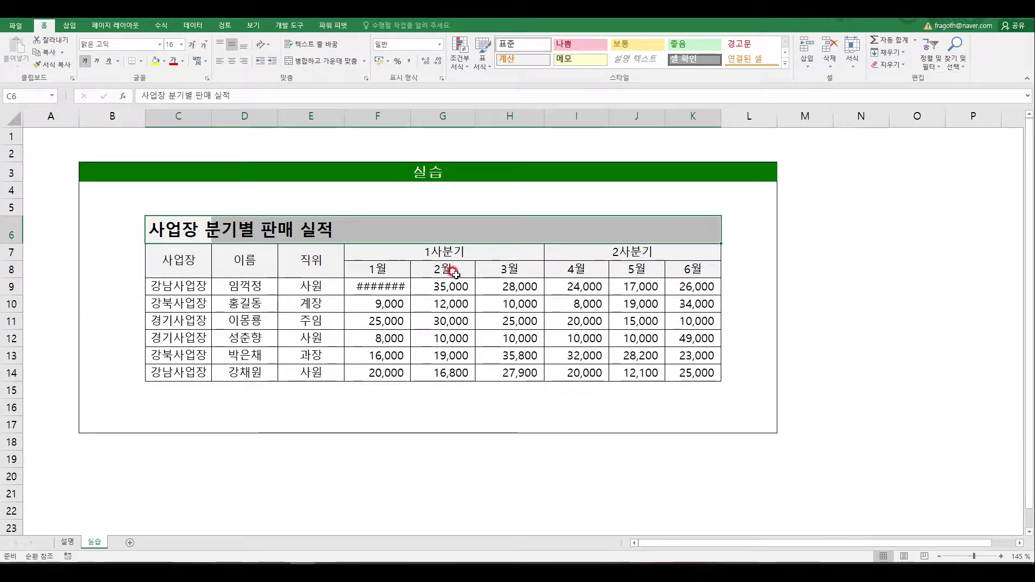
{"action": "key", "text": "ctrl+1"}
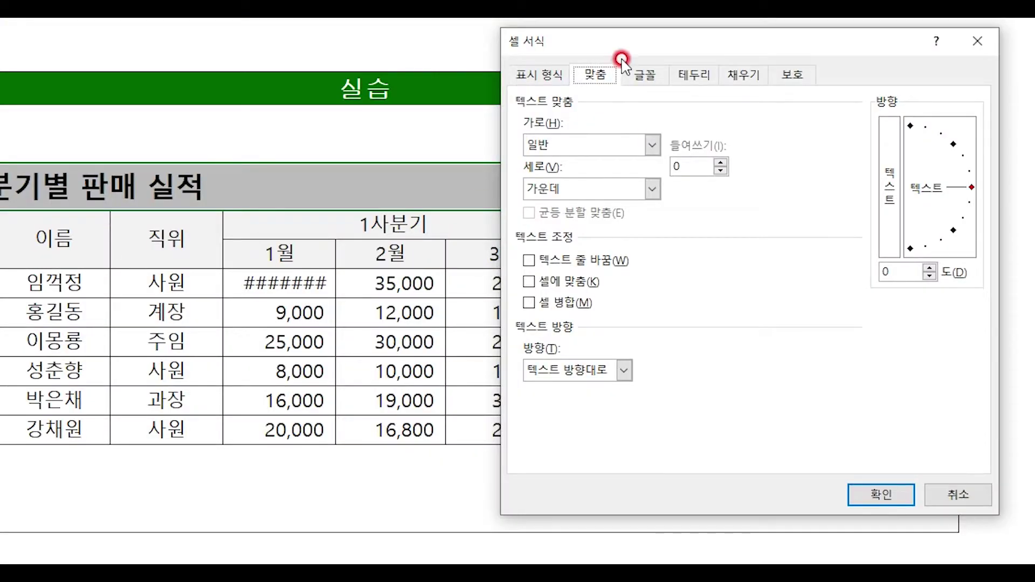
{"action": "left_click_drag", "start_coordinate": [621, 56], "coordinate": [317, 97]}
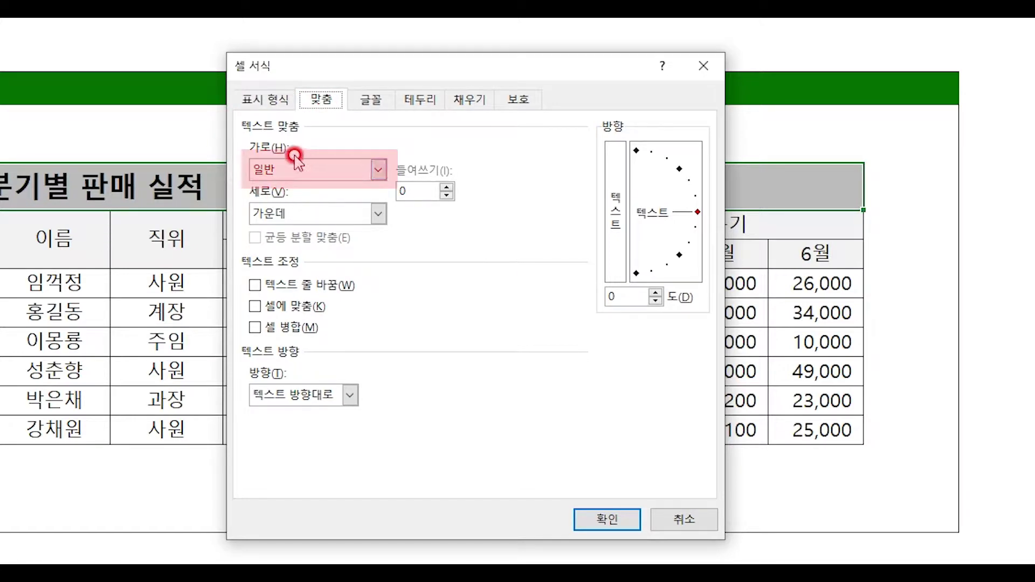
{"action": "left_click", "coordinate": [322, 169]}
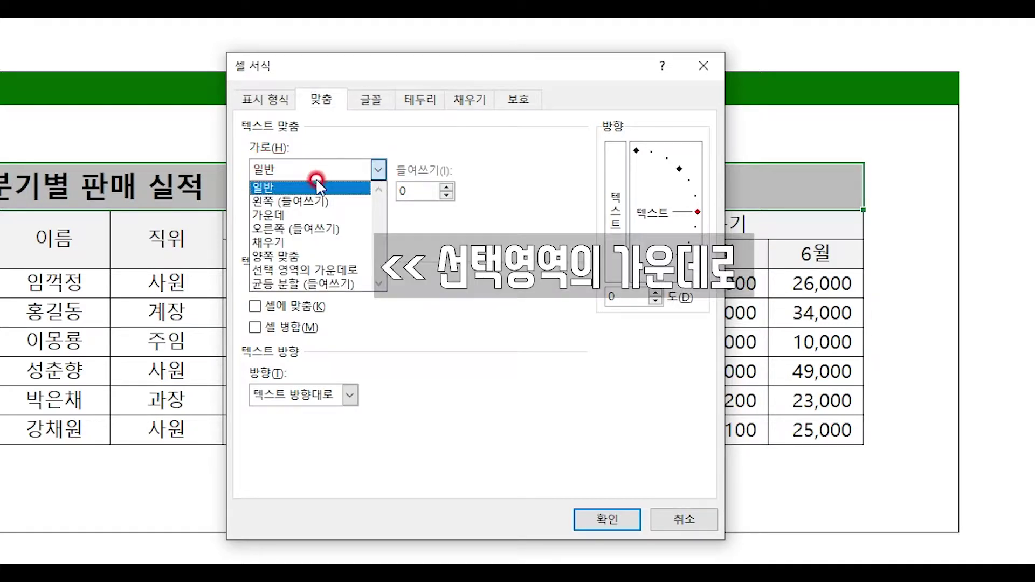
{"action": "left_click", "coordinate": [299, 269]}
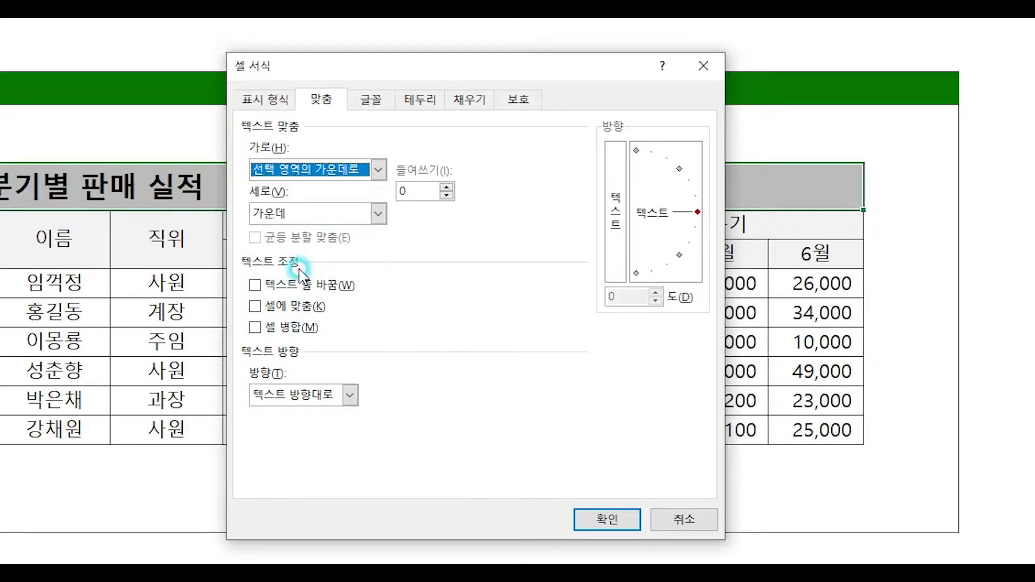
{"action": "left_click", "coordinate": [624, 520]}
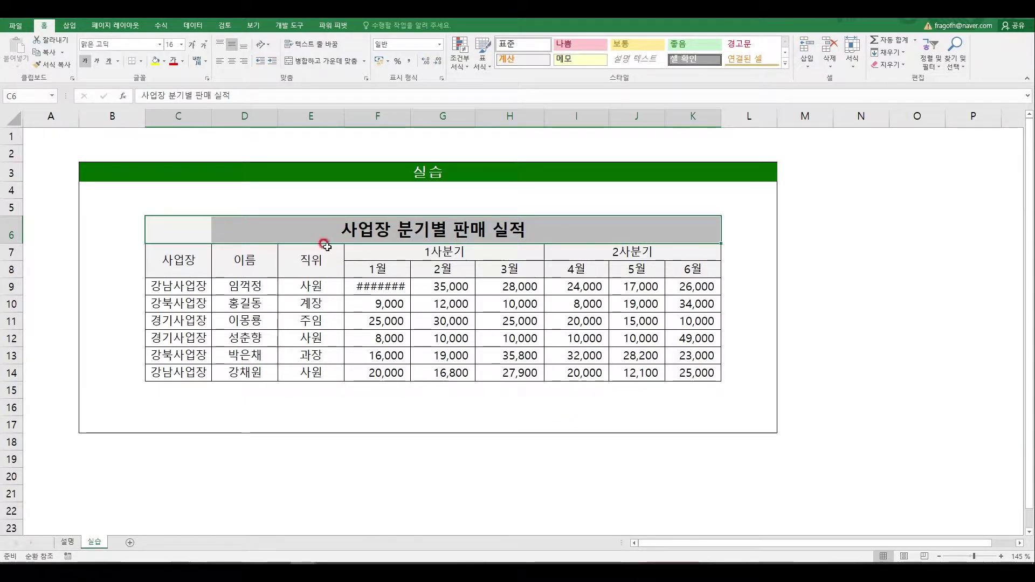
Step: Check that the title row's cells remain separate, unmerged cells
{"action": "left_click", "coordinate": [199, 231]}
{"action": "key", "text": "Right"}
{"action": "key", "text": "Right"}
{"action": "key", "text": "Right"}
{"action": "key", "text": "Right"}
{"action": "key", "text": "Right"}
{"action": "key", "text": "Right"}
{"action": "key", "text": "Right"}
{"action": "key", "text": "Right"}
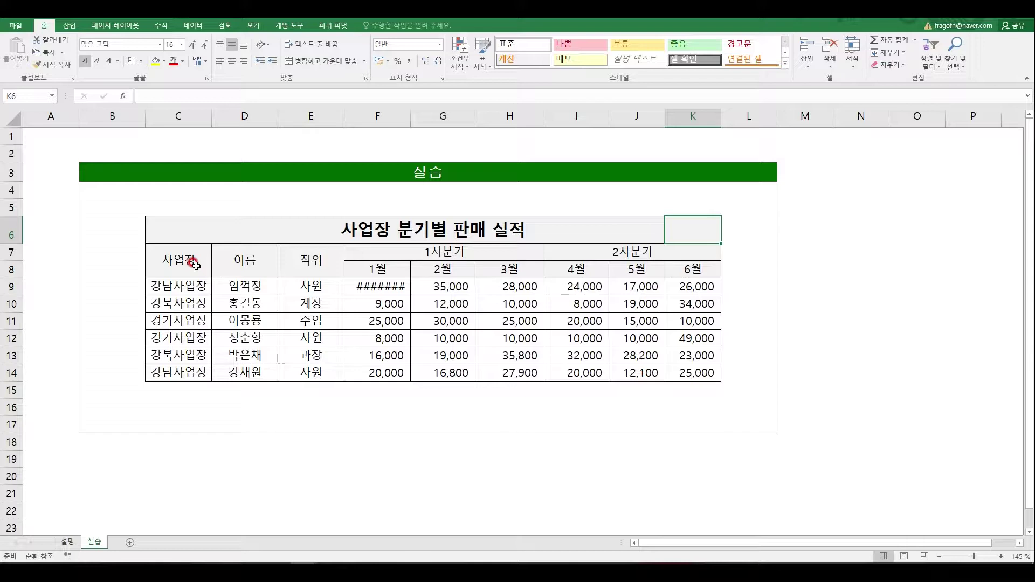
{"action": "left_click", "coordinate": [330, 370]}
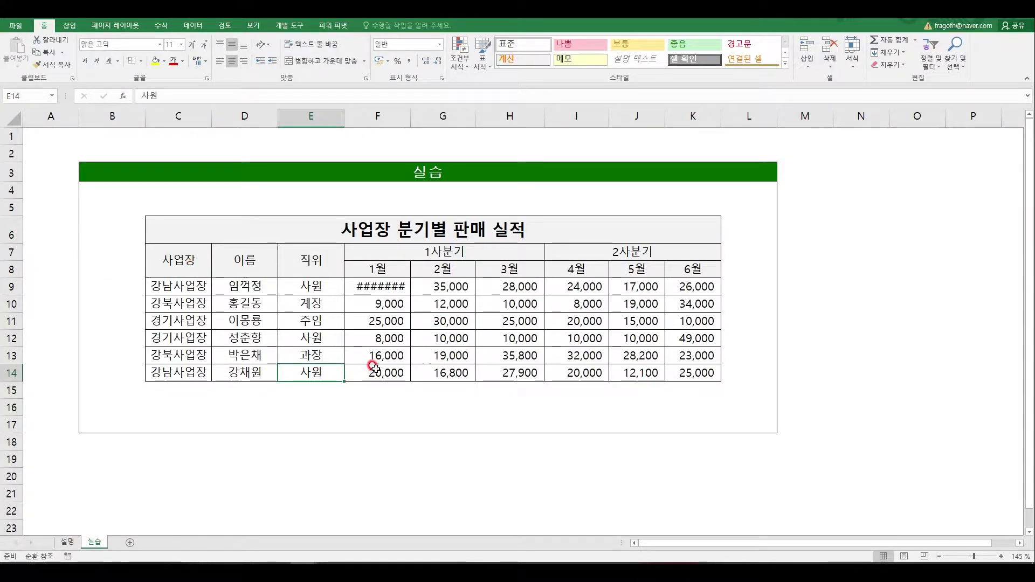
Step: Enter the author's name with date 20191012 in K6, size 6, aligned bottom-right
{"action": "left_click", "coordinate": [701, 227]}
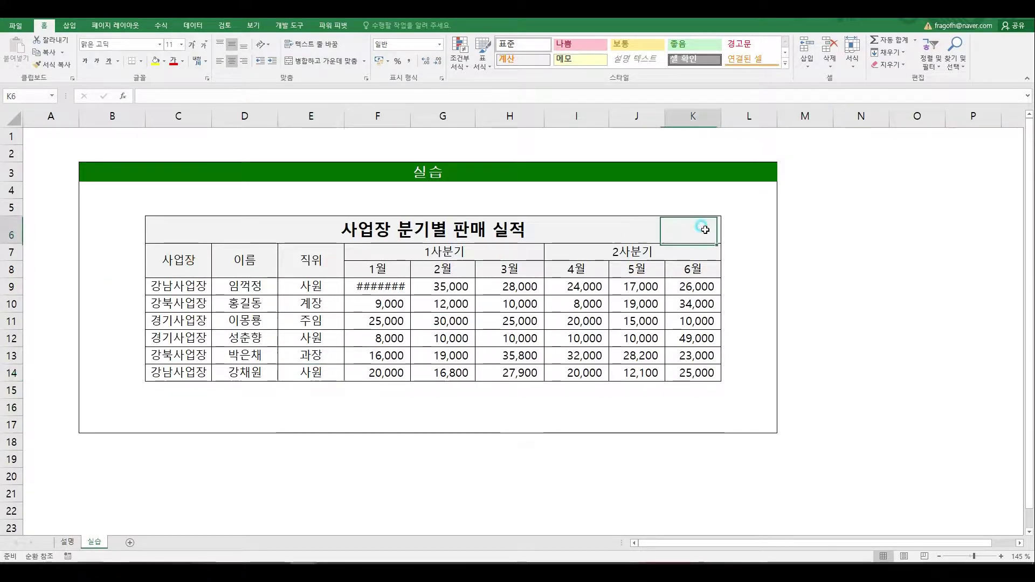
{"action": "type", "text": "덕수_"}
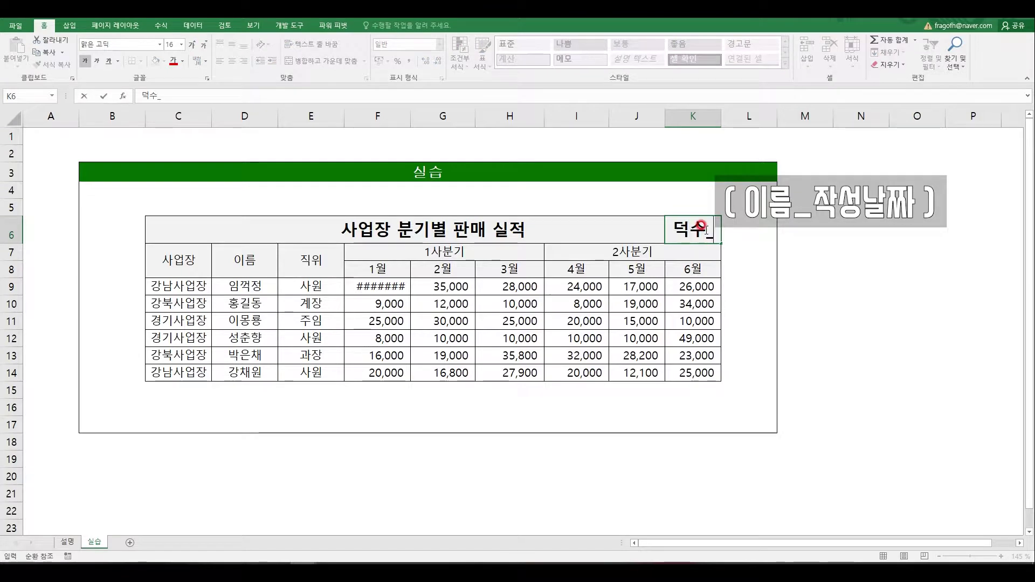
{"action": "type", "text": "20191012"}
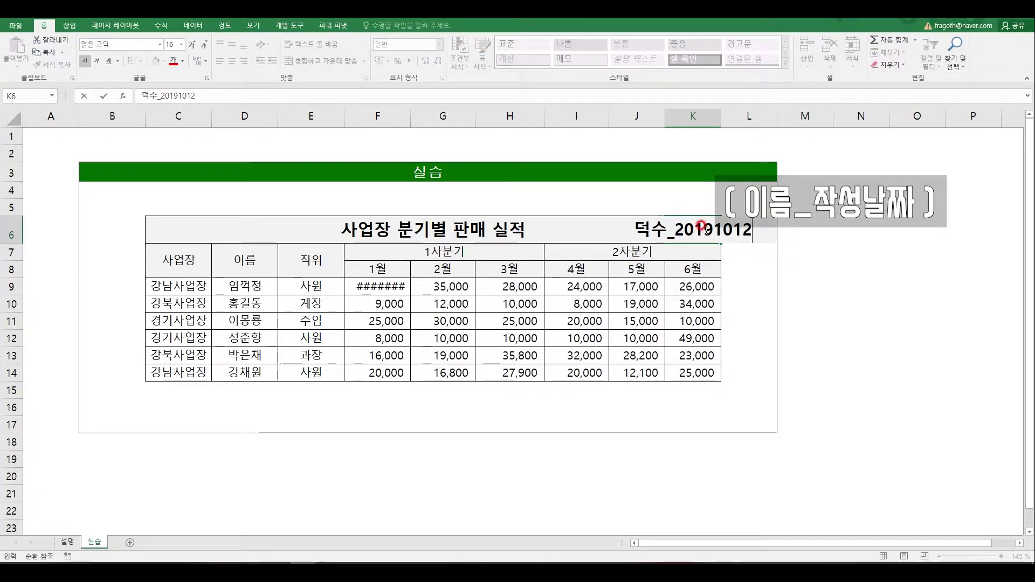
{"action": "key", "text": "ctrl+Return"}
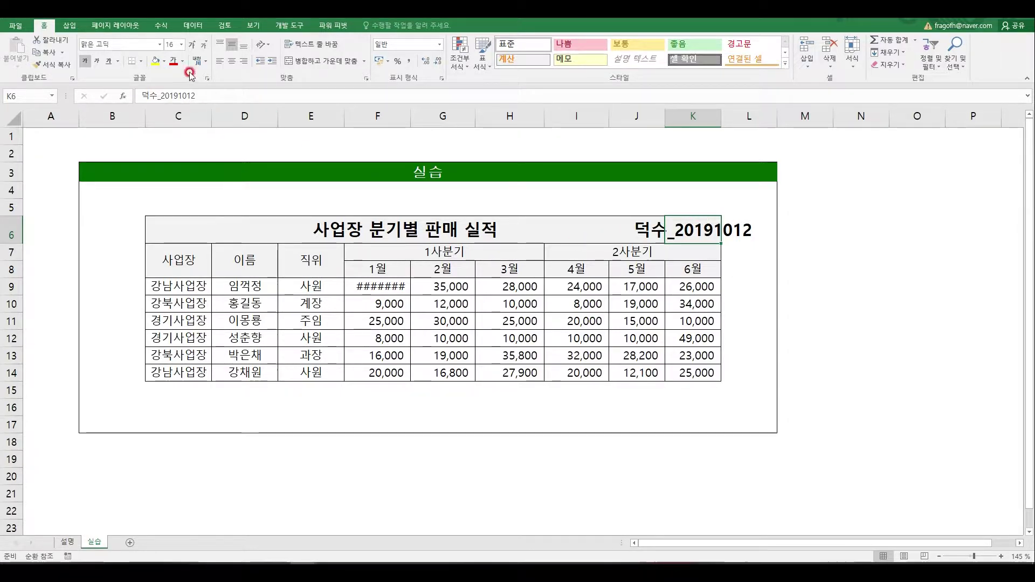
{"action": "left_click", "coordinate": [170, 44]}
{"action": "key", "text": "Return"}
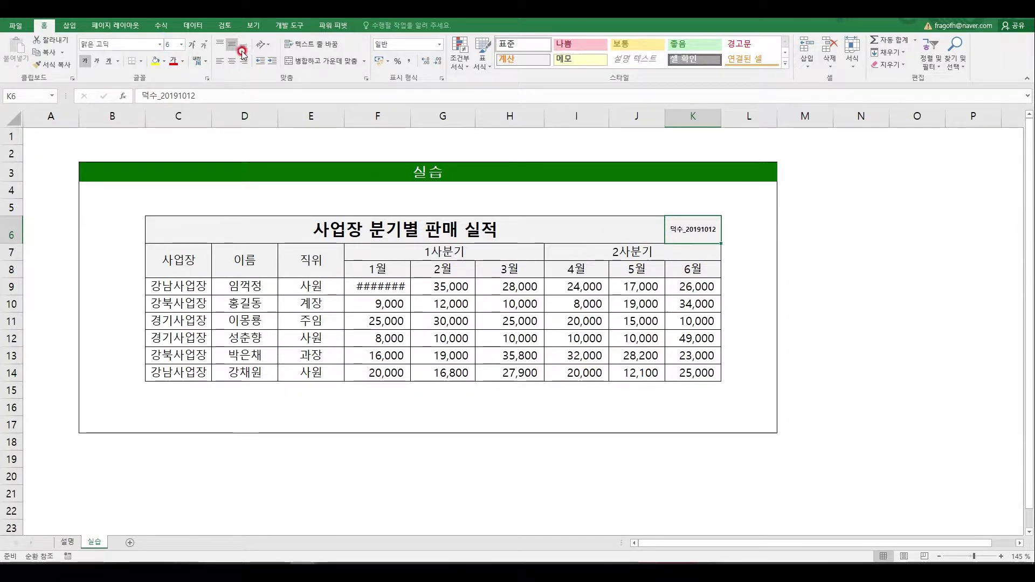
{"action": "left_click", "coordinate": [244, 44]}
{"action": "left_click", "coordinate": [243, 60]}
{"action": "left_click", "coordinate": [787, 334]}
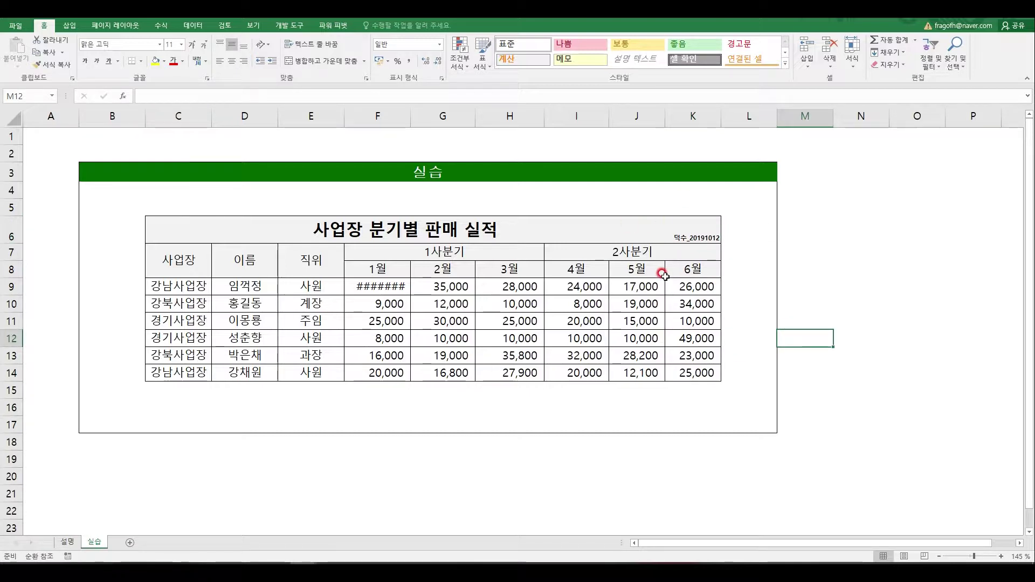
{"action": "left_click_drag", "start_coordinate": [169, 227], "coordinate": [670, 224]}
{"action": "left_click", "coordinate": [319, 62]}
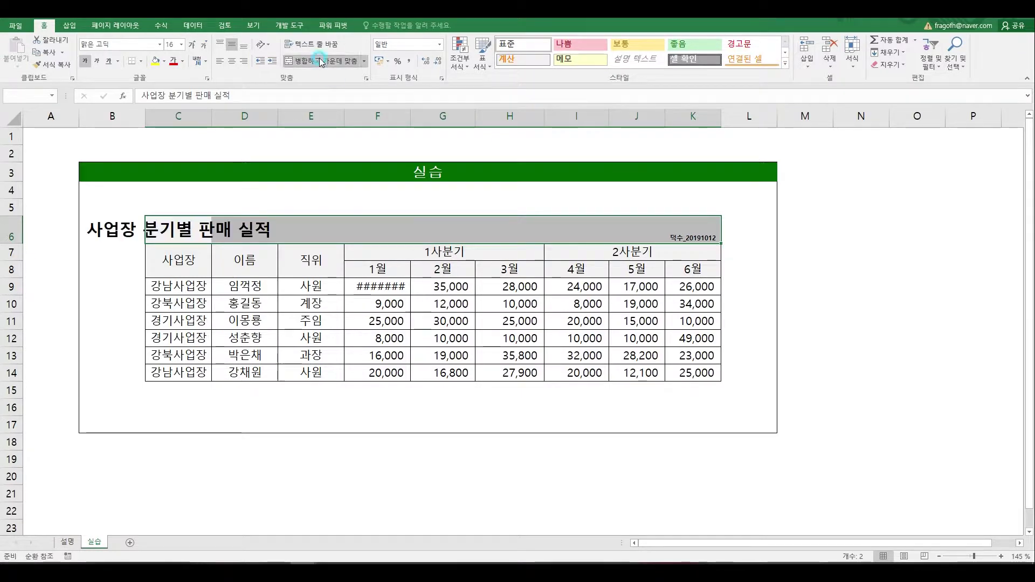
{"action": "left_click", "coordinate": [319, 62]}
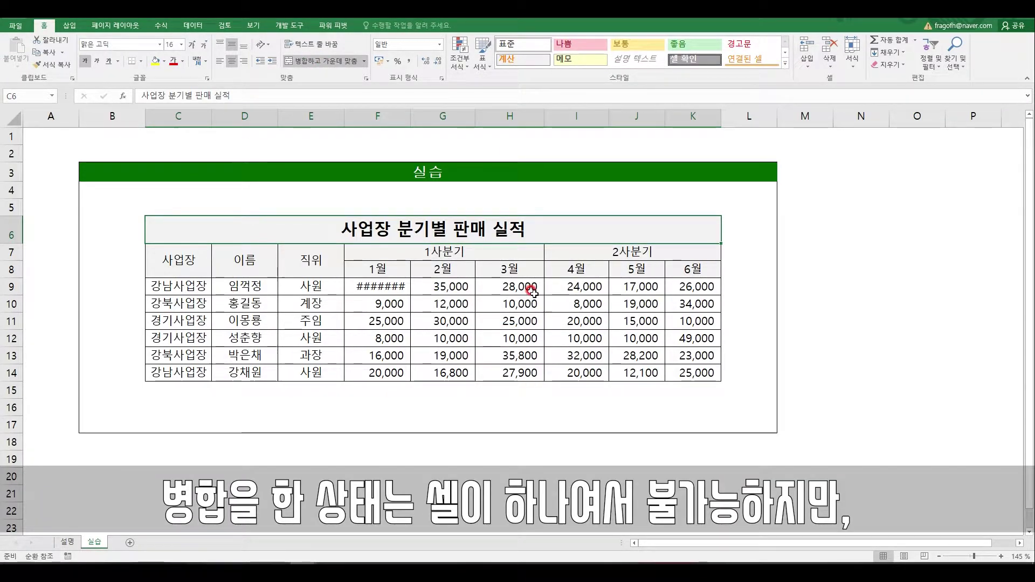
{"action": "key", "text": "ctrl+z"}
{"action": "key", "text": "ctrl+1"}
{"action": "left_click", "coordinate": [435, 220]}
{"action": "left_click", "coordinate": [385, 281]}
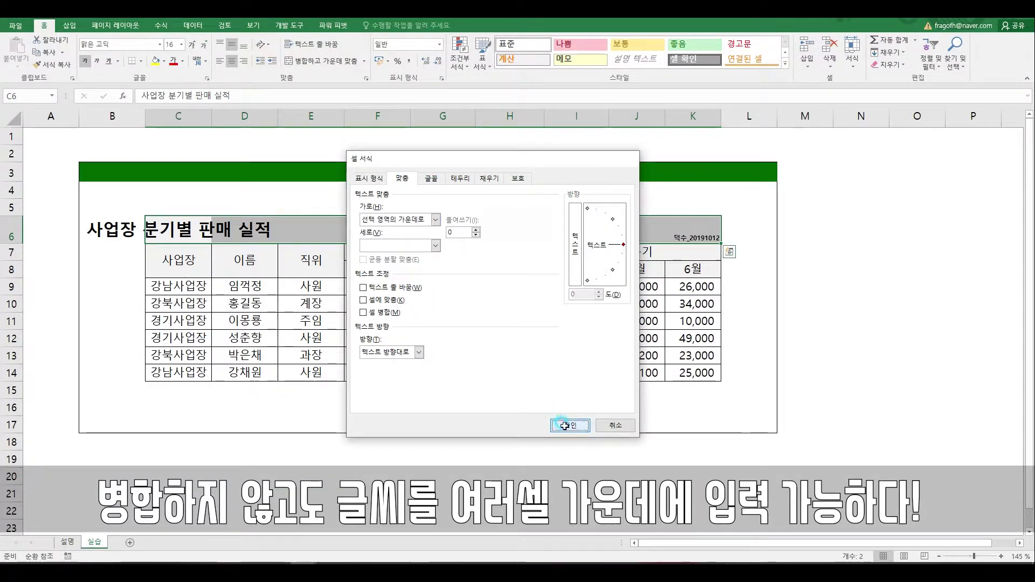
{"action": "left_click", "coordinate": [565, 426]}
{"action": "left_click", "coordinate": [530, 372]}
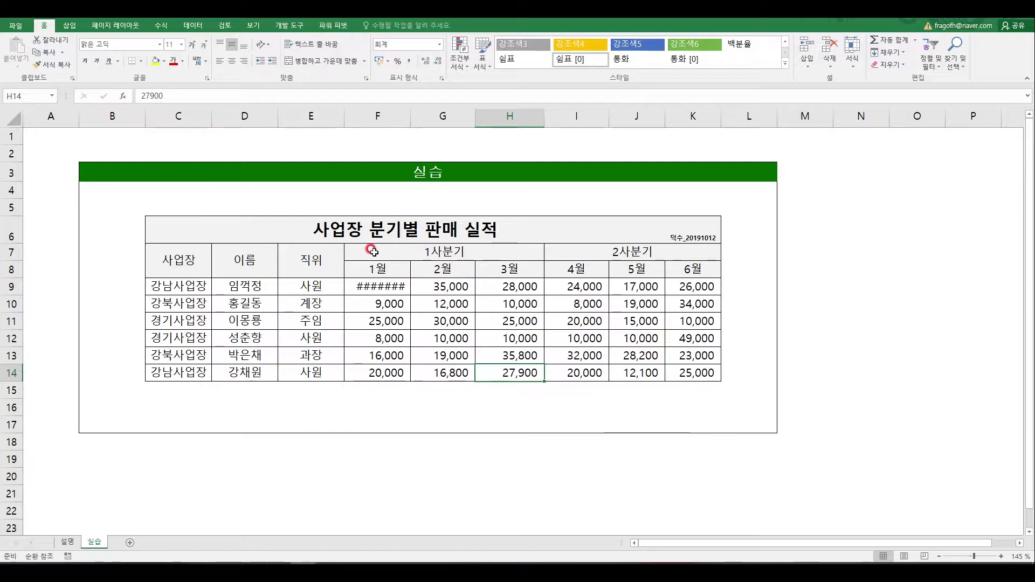
Step: Insert a blank row 7 above the table header and shrink it to a thin strip
{"action": "left_click", "coordinate": [7, 251]}
{"action": "left_click", "coordinate": [225, 221]}
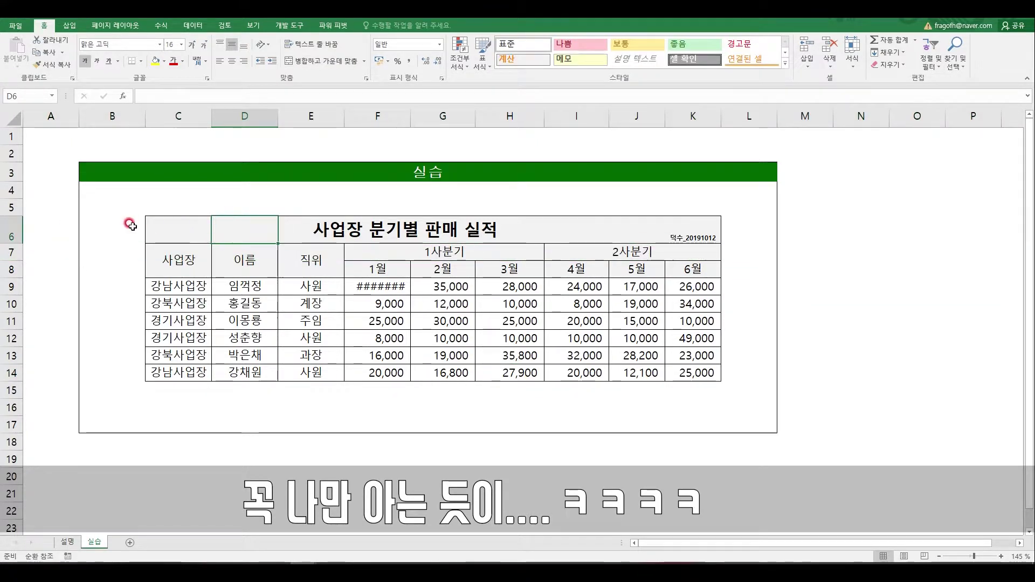
{"action": "left_click", "coordinate": [11, 252]}
{"action": "right_click", "coordinate": [10, 252]}
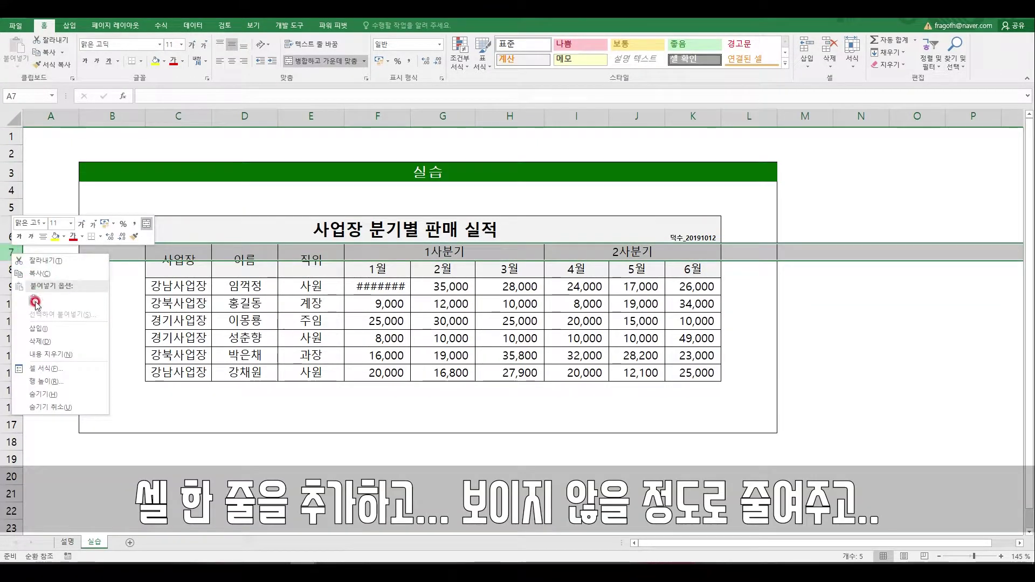
{"action": "left_click", "coordinate": [38, 329]}
{"action": "left_click_drag", "start_coordinate": [8, 271], "coordinate": [7, 248]}
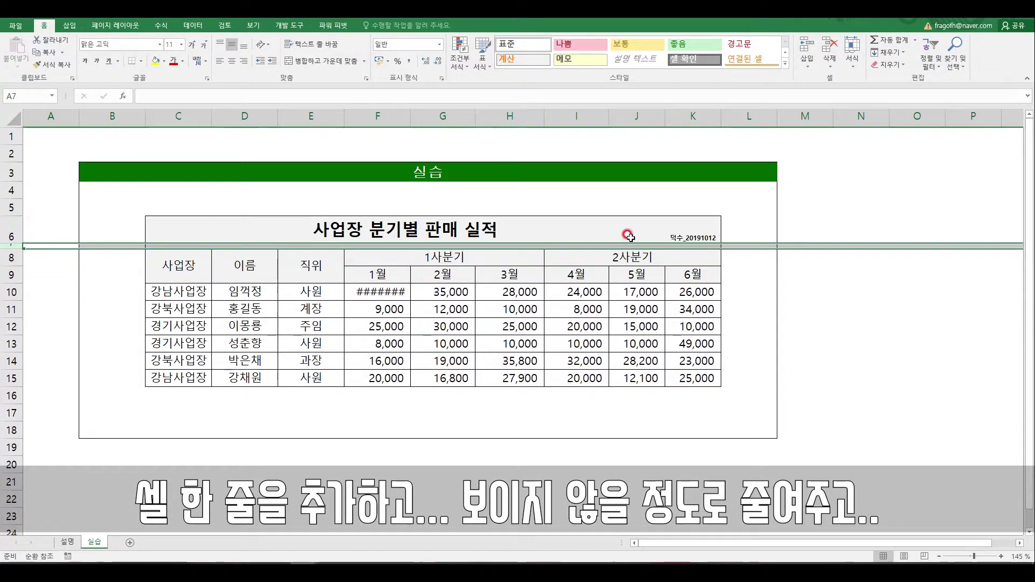
{"action": "left_click", "coordinate": [695, 245]}
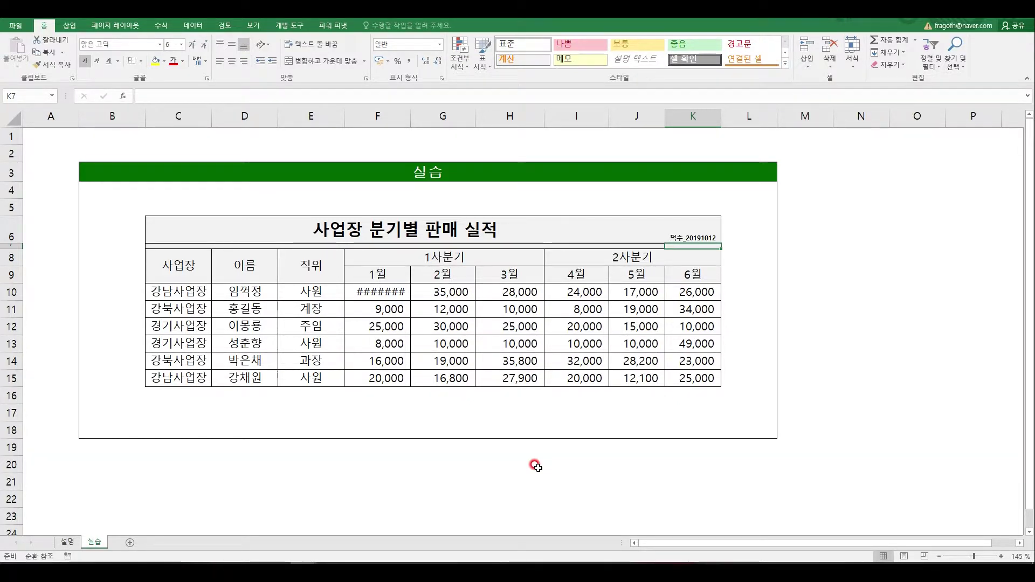
Step: Reselect title cells C6:K6 to review them, then switch to the 설명 sheet
{"action": "left_click_drag", "start_coordinate": [152, 231], "coordinate": [682, 224]}
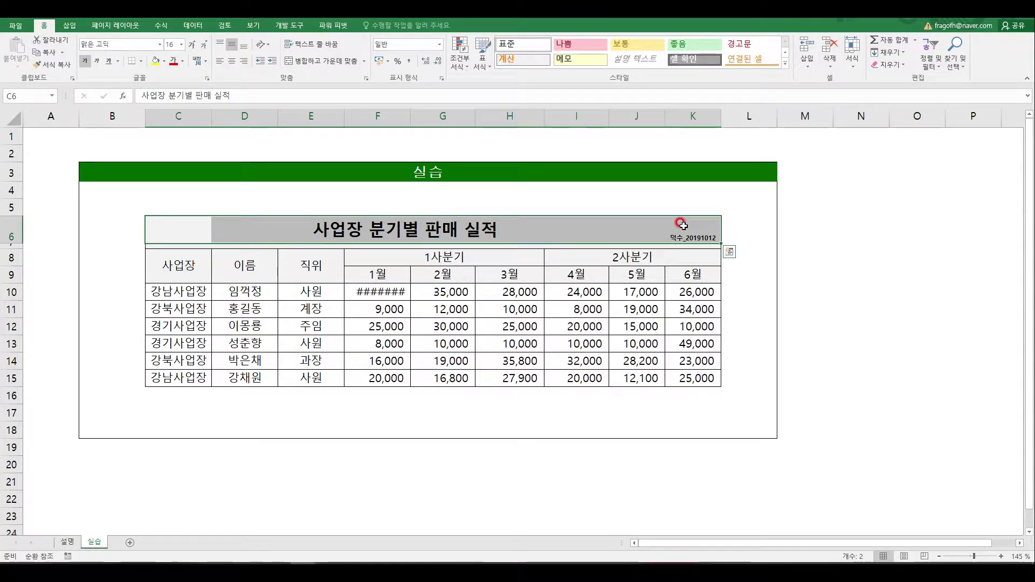
{"action": "left_click", "coordinate": [517, 274]}
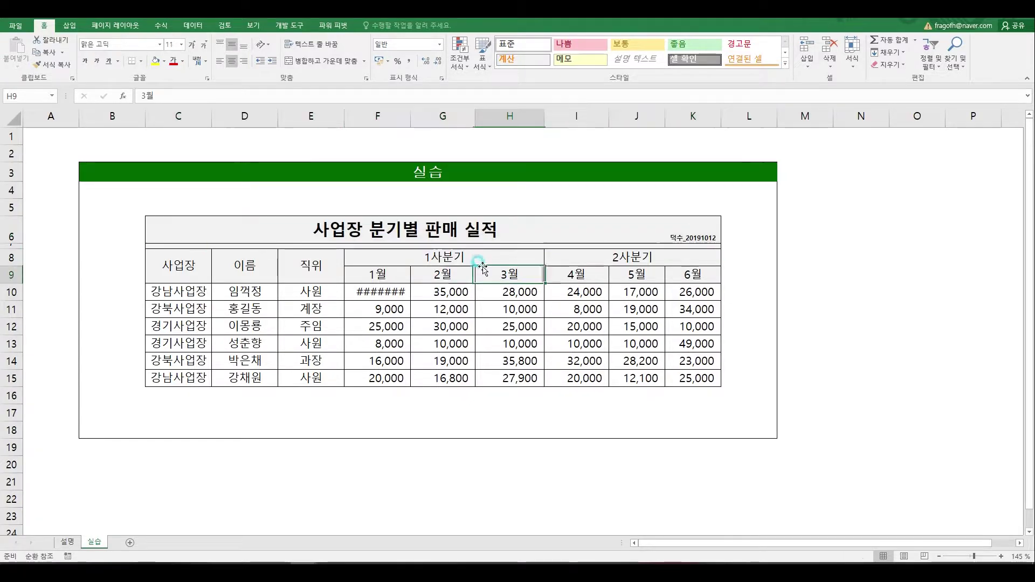
{"action": "left_click", "coordinate": [76, 542]}
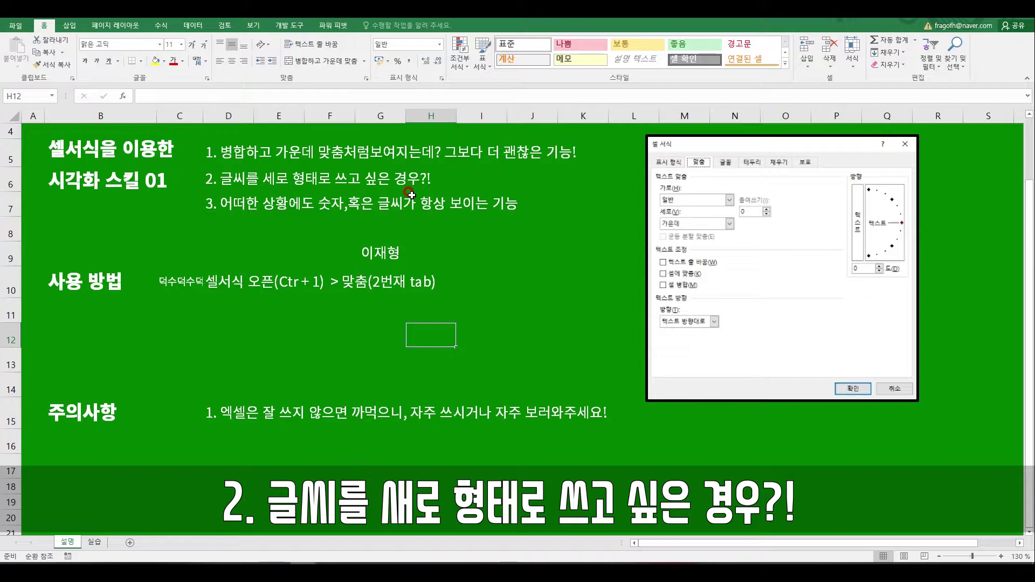
Step: On the 실습 sheet, sketch tall and wide cell outlines with the screen pen, then erase them
{"action": "left_click", "coordinate": [93, 539]}
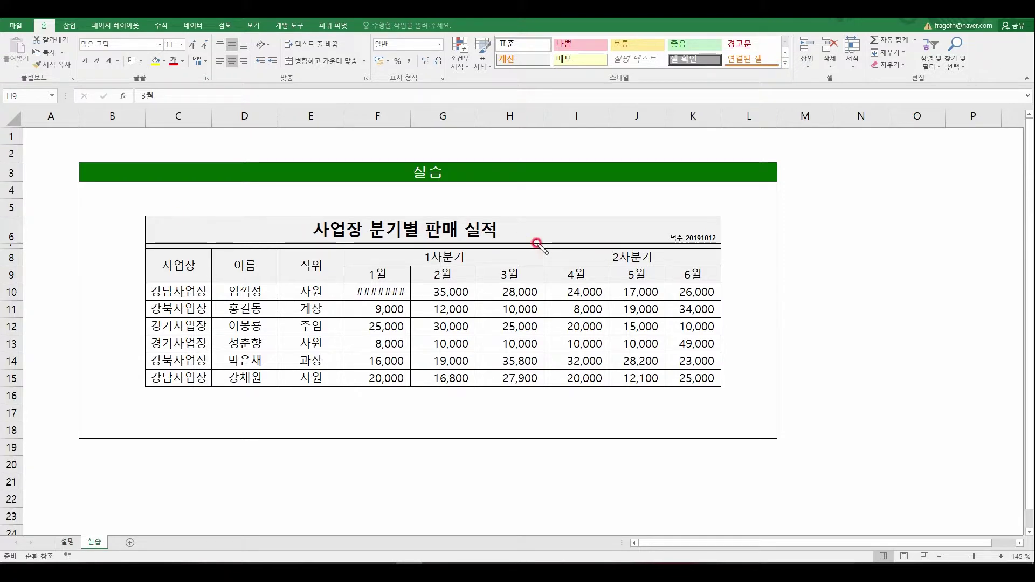
{"action": "mouse_move", "coordinate": [805, 183]}
{"action": "left_mouse_down"}
{"action": "mouse_move", "coordinate": [813, 264]}
{"action": "mouse_move", "coordinate": [908, 312]}
{"action": "mouse_move", "coordinate": [877, 176]}
{"action": "mouse_move", "coordinate": [822, 210]}
{"action": "mouse_move", "coordinate": [859, 196]}
{"action": "mouse_move", "coordinate": [852, 211]}
{"action": "left_mouse_up"}
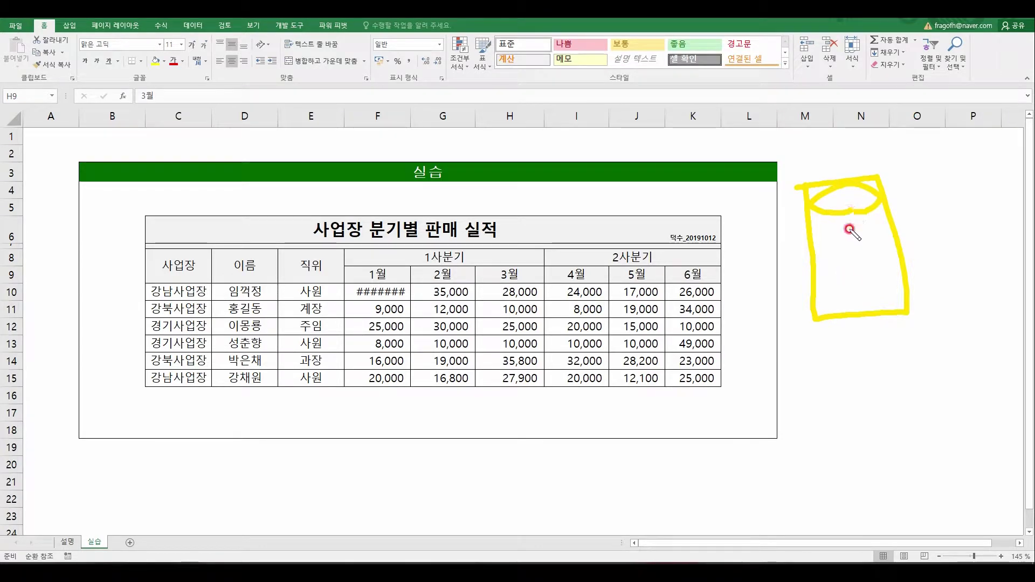
{"action": "mouse_move", "coordinate": [792, 354]}
{"action": "left_mouse_down"}
{"action": "mouse_move", "coordinate": [806, 435]}
{"action": "mouse_move", "coordinate": [1030, 401]}
{"action": "mouse_move", "coordinate": [868, 435]}
{"action": "mouse_move", "coordinate": [817, 434]}
{"action": "left_mouse_up"}
{"action": "mouse_move", "coordinate": [813, 370]}
{"action": "left_mouse_down"}
{"action": "mouse_move", "coordinate": [836, 397]}
{"action": "mouse_move", "coordinate": [812, 370]}
{"action": "left_mouse_up"}
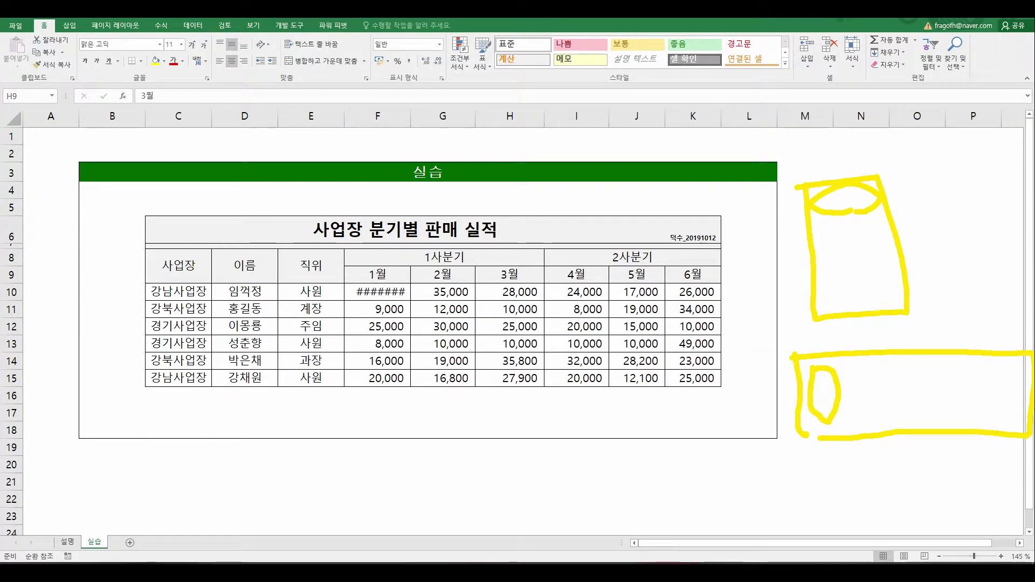
{"action": "key", "text": "Delete"}
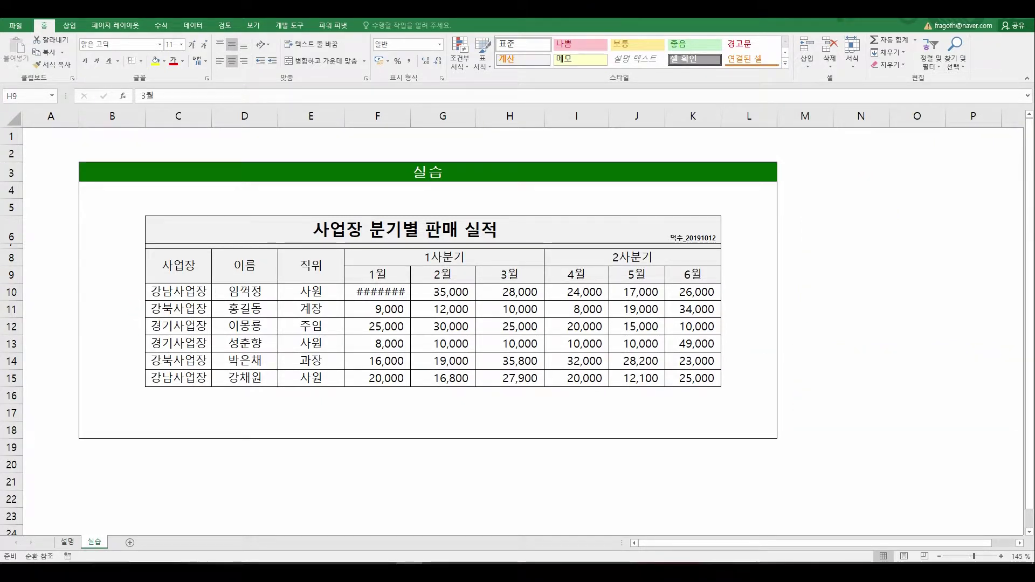
{"action": "left_click_drag", "start_coordinate": [186, 293], "coordinate": [155, 388]}
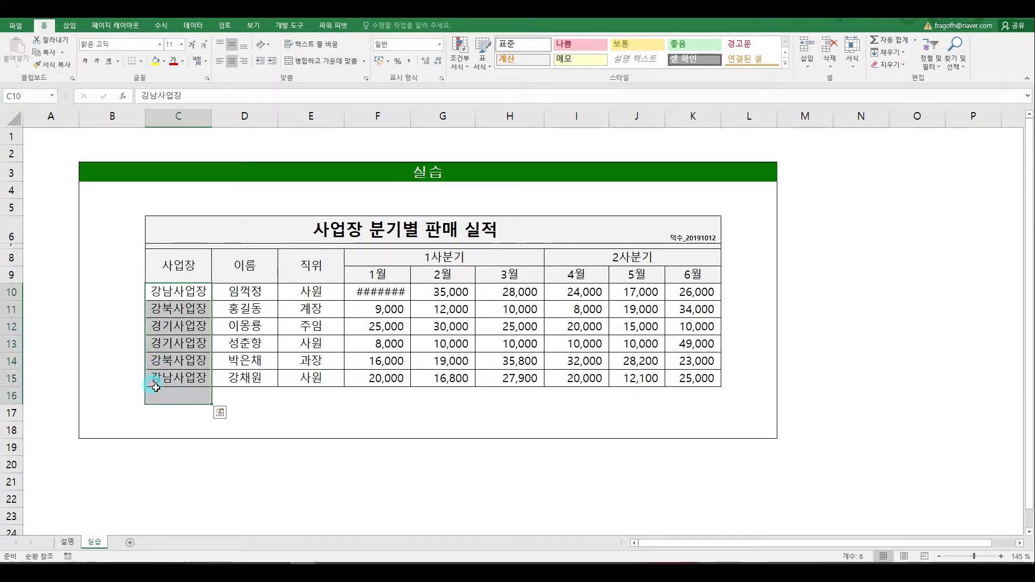
{"action": "left_click_drag", "start_coordinate": [184, 294], "coordinate": [178, 377]}
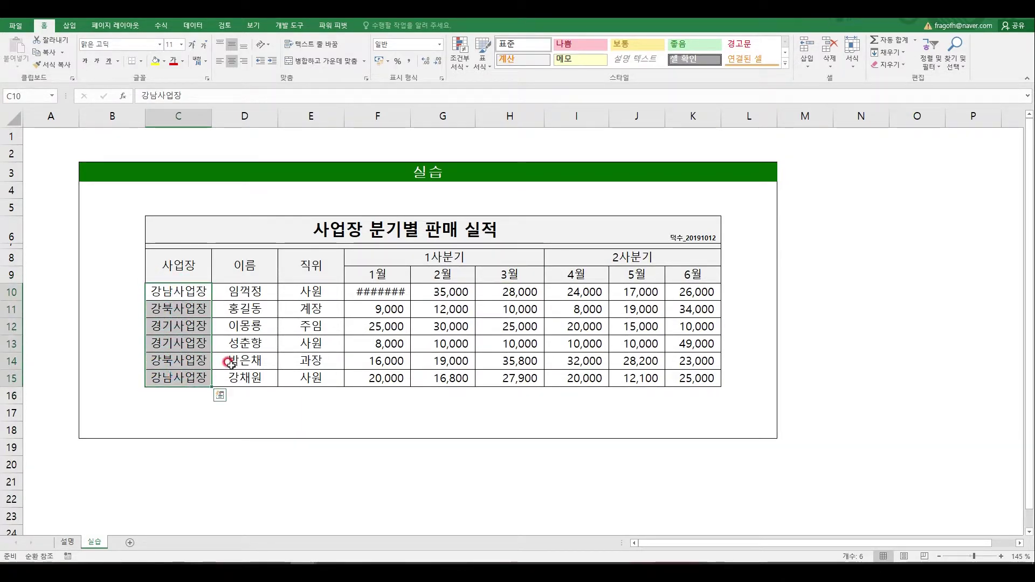
{"action": "key", "text": "ctrl+1"}
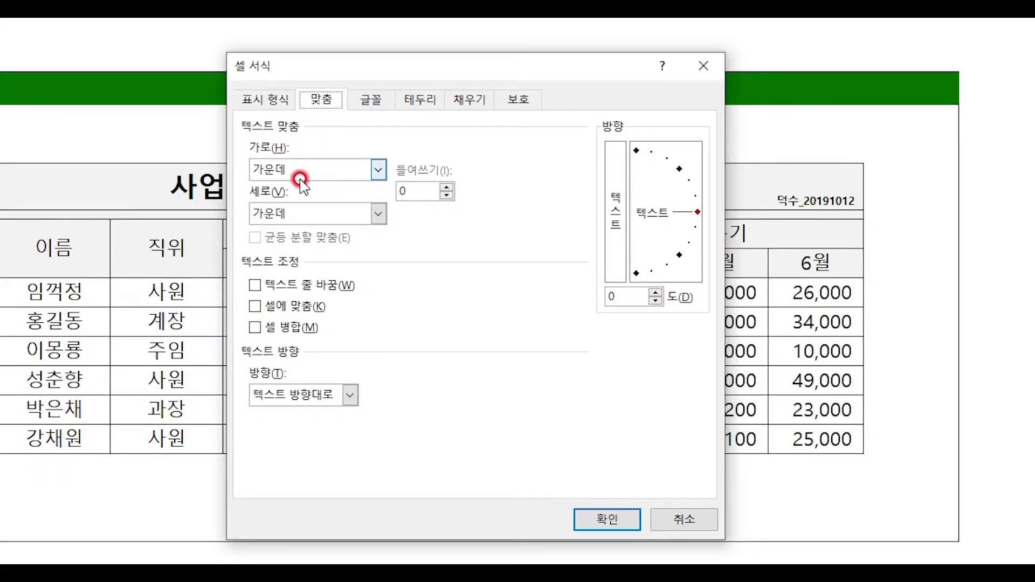
{"action": "left_click", "coordinate": [324, 218]}
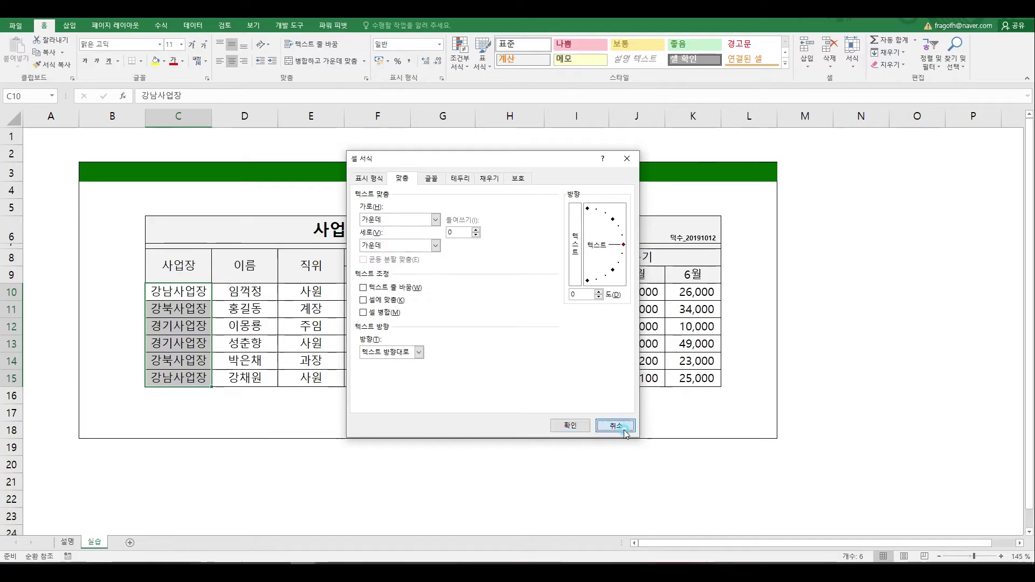
{"action": "left_click", "coordinate": [607, 519]}
{"action": "left_click", "coordinate": [389, 526]}
{"action": "scroll", "coordinate": [456, 377], "scroll_direction": "down", "scroll_amount": 4}
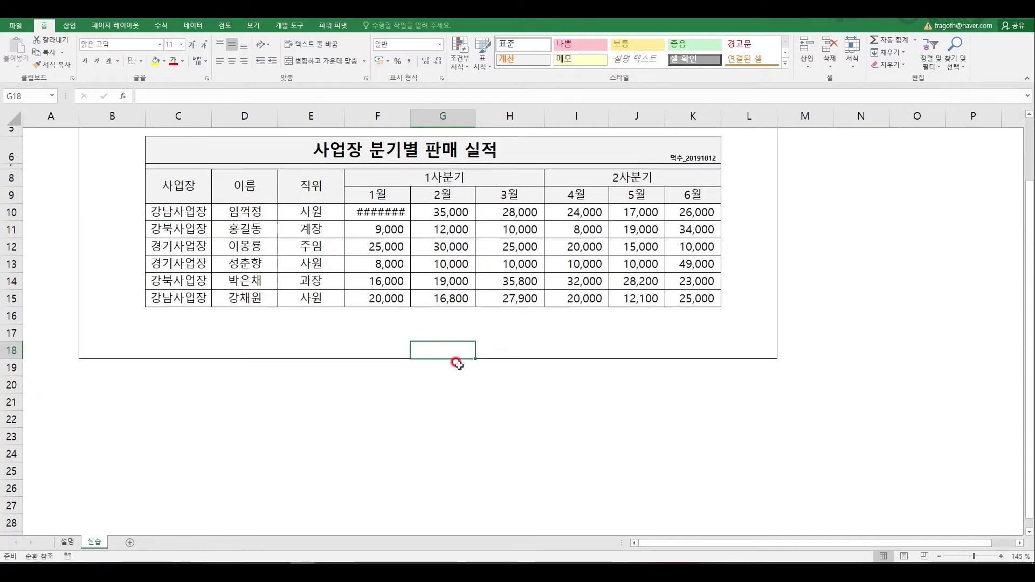
Step: Merge G21:G31, enter the channel title in it, and open Format Cells
{"action": "left_click_drag", "start_coordinate": [450, 271], "coordinate": [434, 450]}
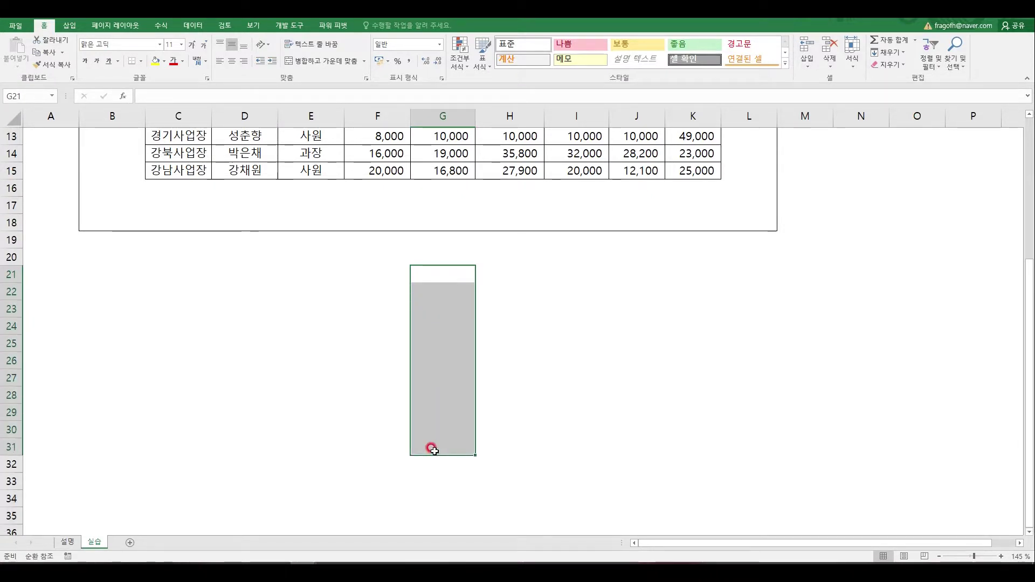
{"action": "left_click", "coordinate": [331, 55]}
{"action": "type", "text": "채널덕수"}
{"action": "key", "text": "Return"}
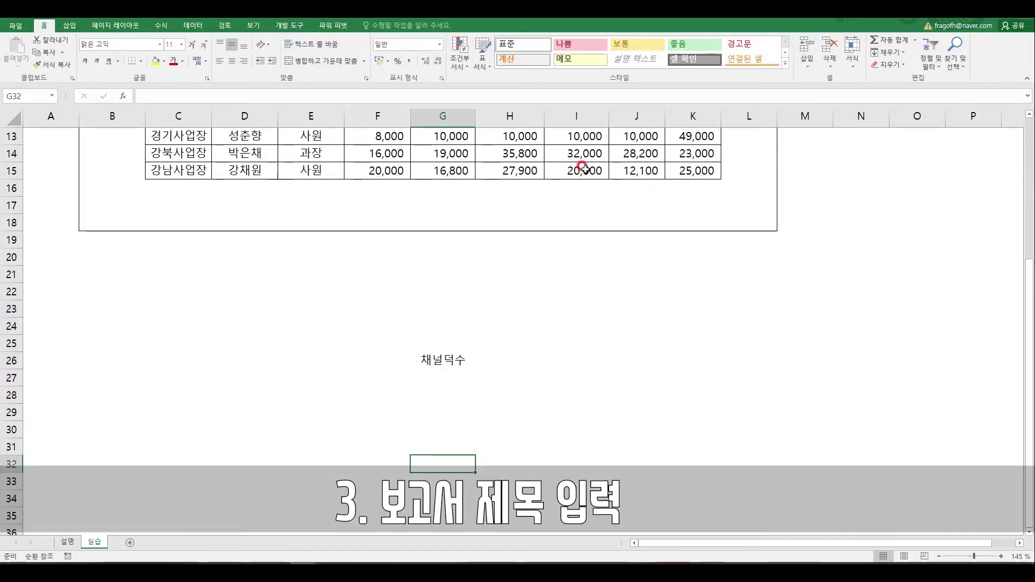
{"action": "key", "text": "Up"}
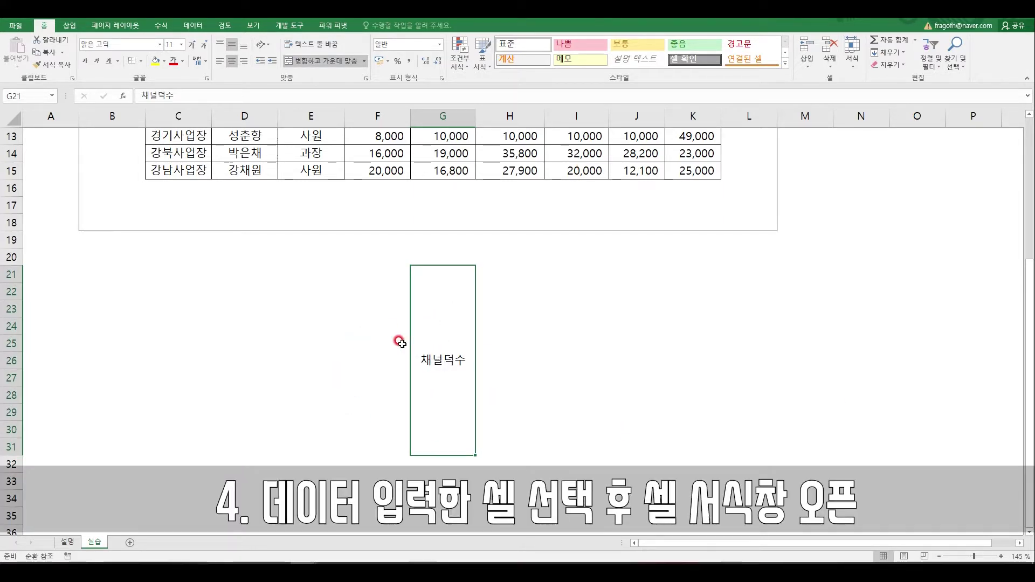
{"action": "key", "text": "ctrl+1"}
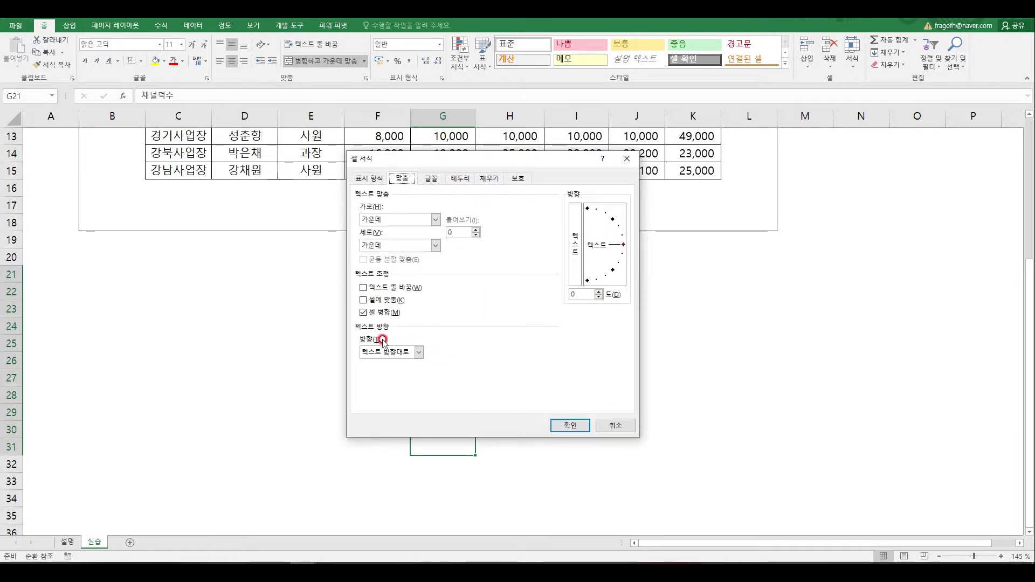
Step: Rotate the merged cell's text to 90 degrees
{"action": "left_click_drag", "start_coordinate": [467, 157], "coordinate": [650, 135]}
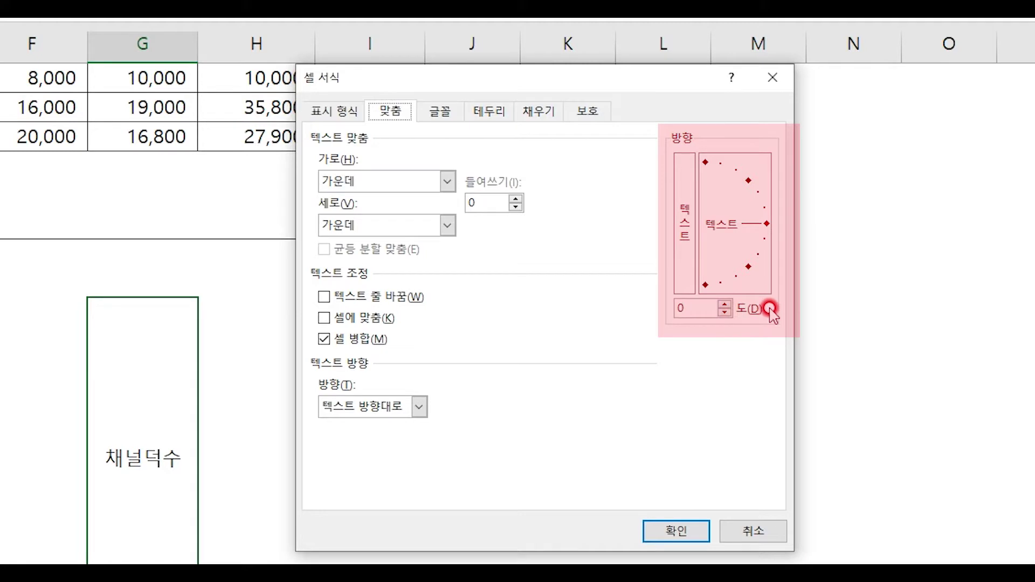
{"action": "double_click", "coordinate": [690, 306]}
{"action": "type", "text": "90"}
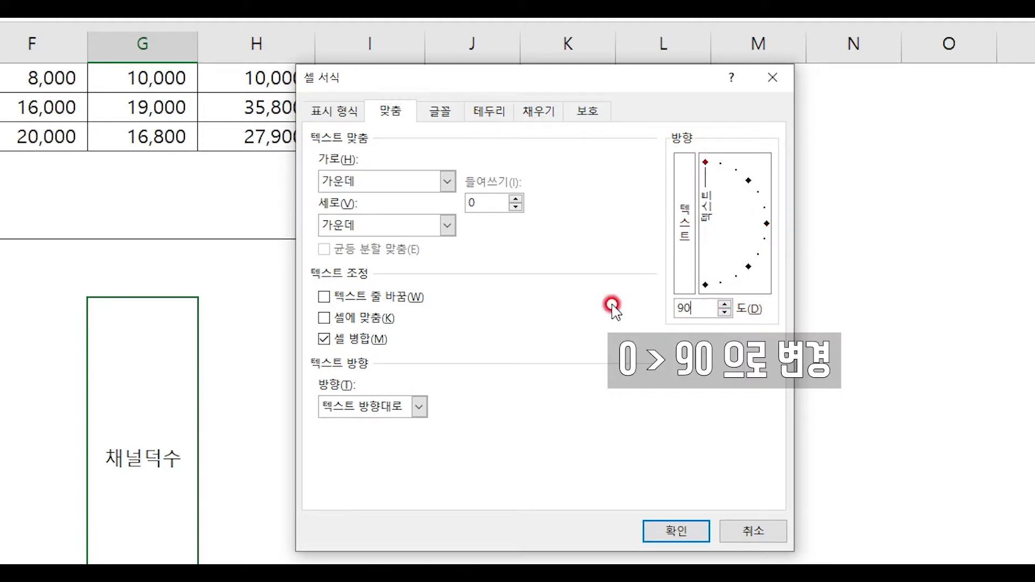
{"action": "left_click", "coordinate": [650, 529]}
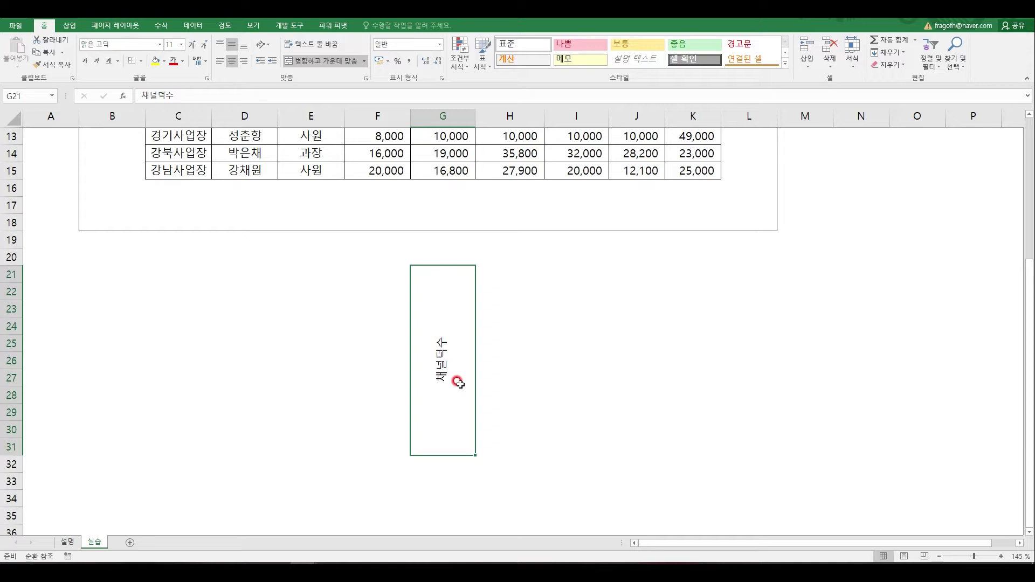
Step: Change the text orientation to stacked vertical text, one character per line
{"action": "key", "text": "ctrl+1"}
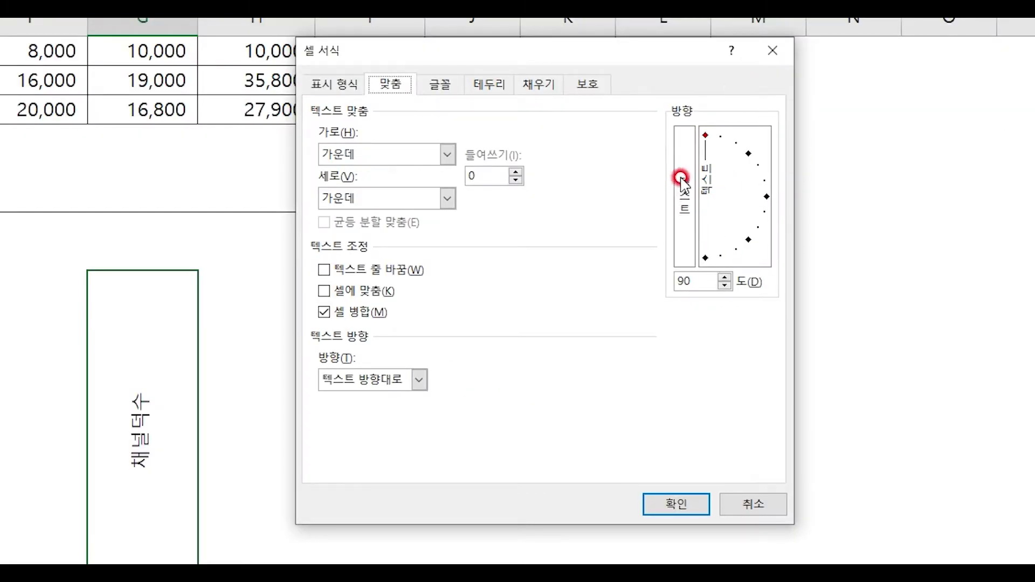
{"action": "left_click", "coordinate": [678, 227]}
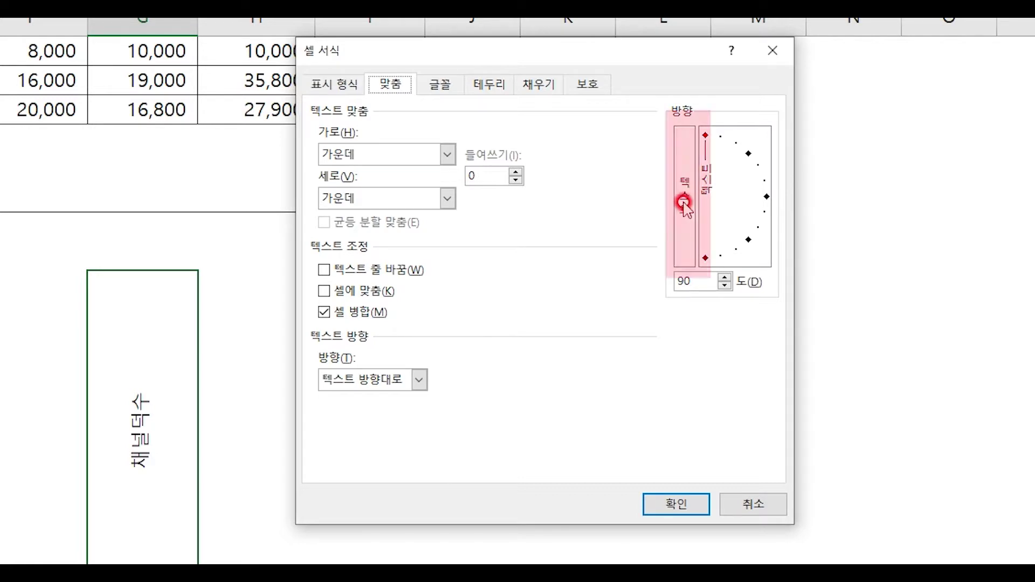
{"action": "left_click", "coordinate": [683, 244]}
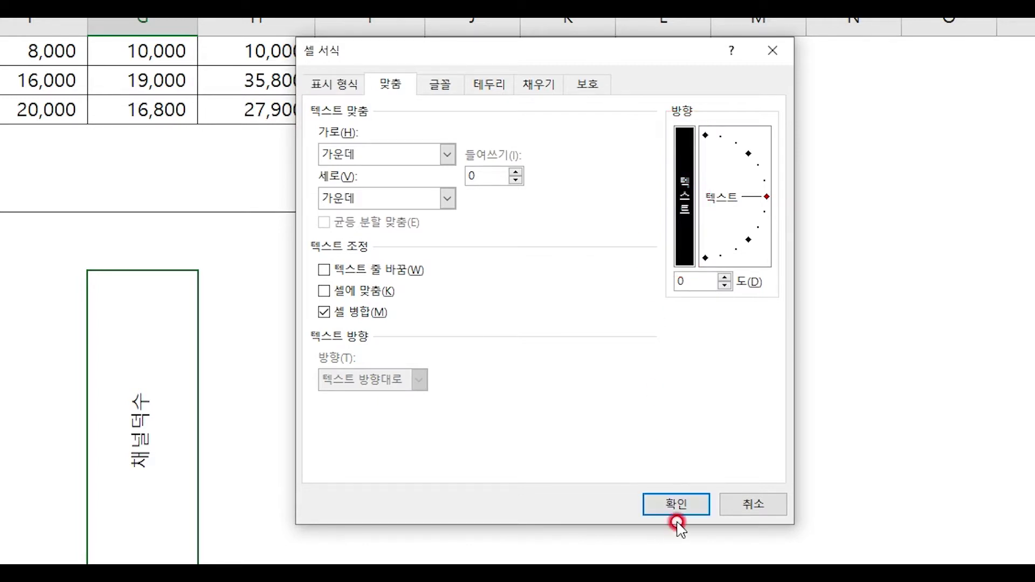
{"action": "left_click", "coordinate": [675, 504]}
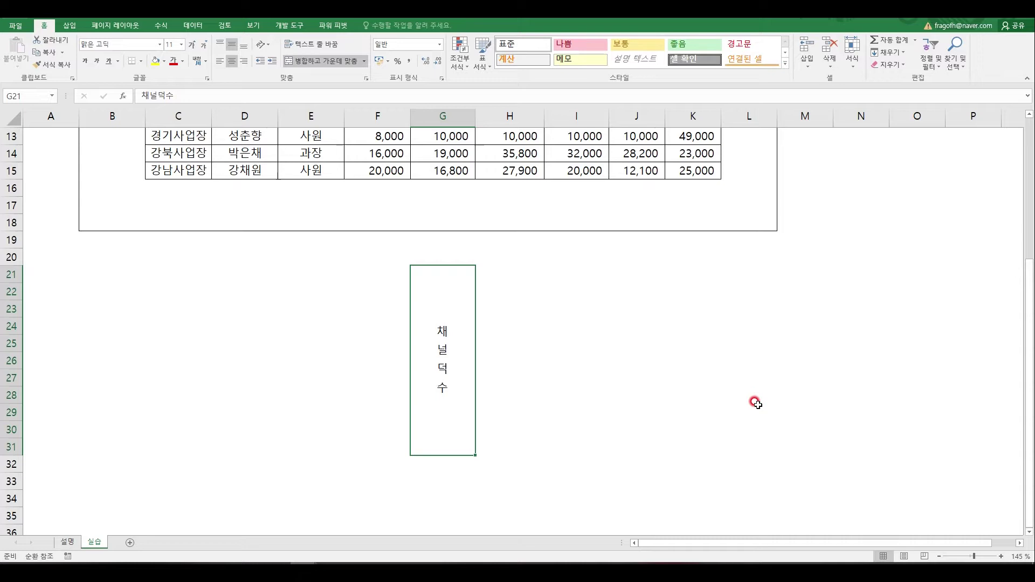
Step: Open Format Cells, cancel without changes, and return to the 설명 sheet
{"action": "key", "text": "ctrl+1"}
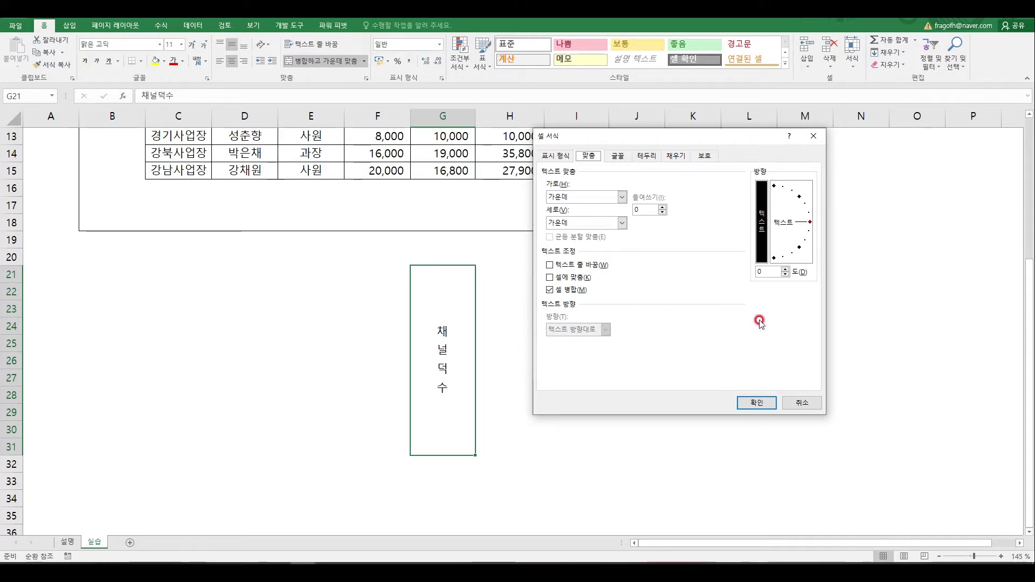
{"action": "left_click", "coordinate": [800, 400]}
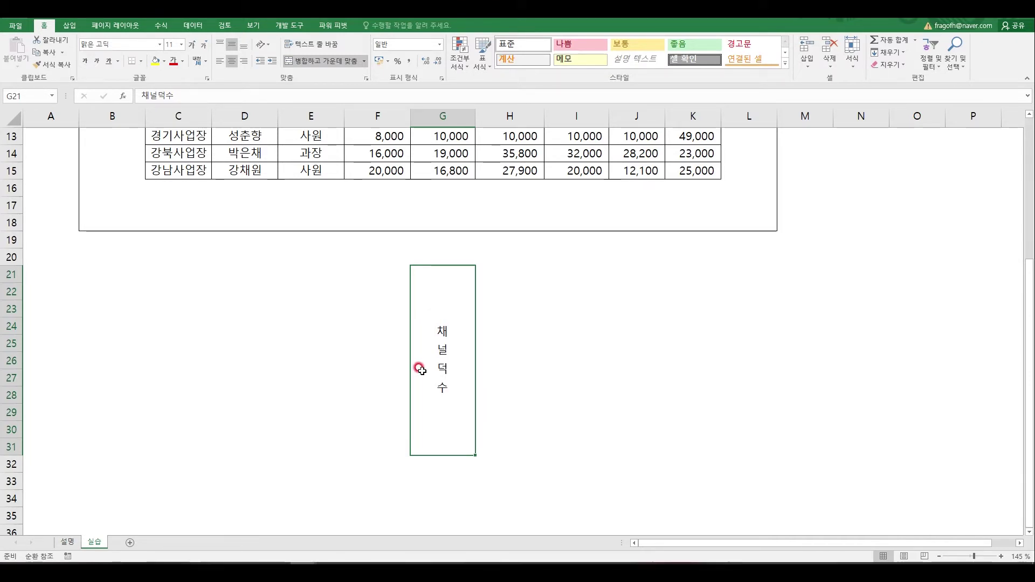
{"action": "left_click", "coordinate": [67, 542]}
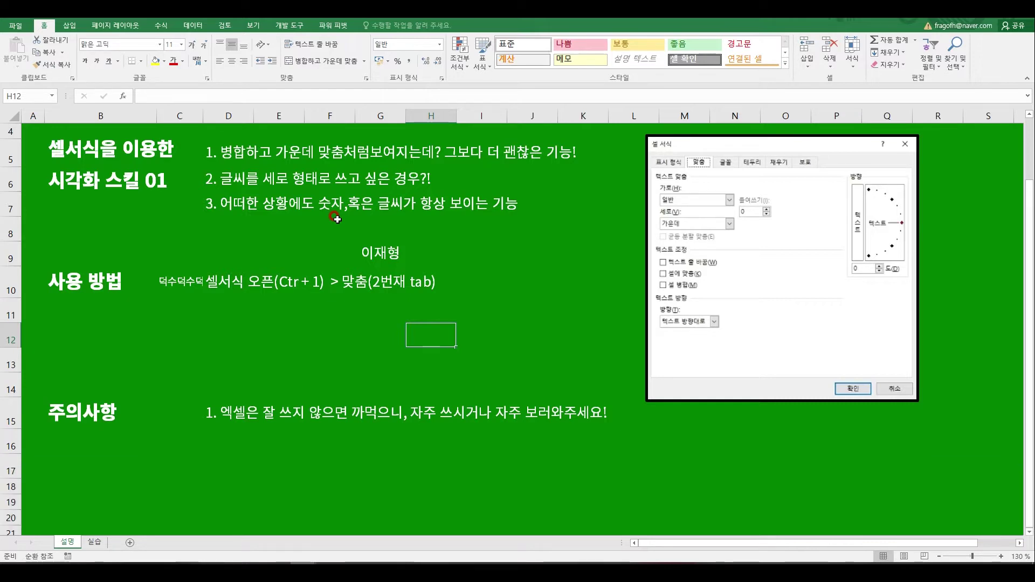
Step: Return to the 실습 sheet and select cell F10, which displays #######
{"action": "left_click", "coordinate": [94, 543]}
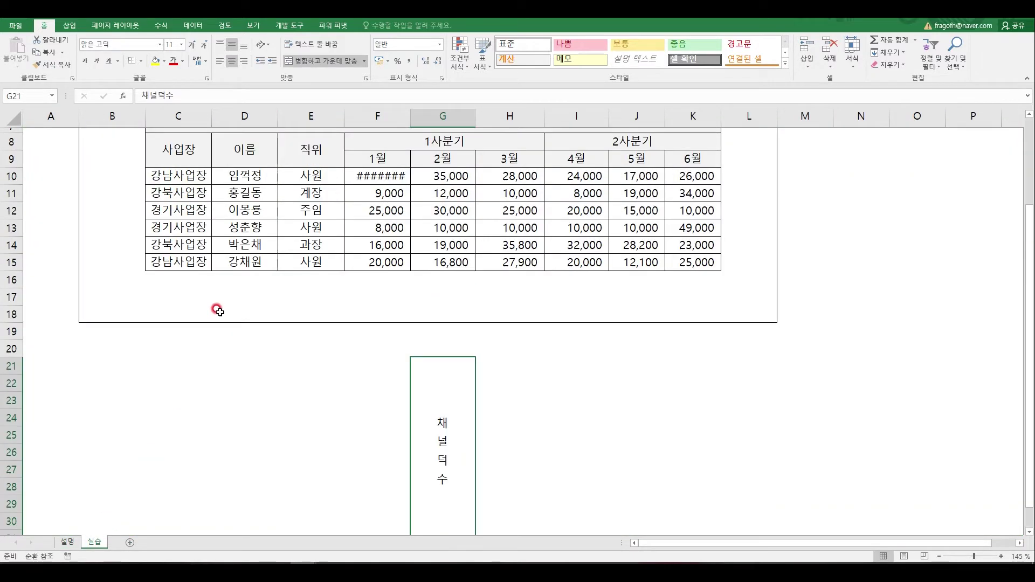
{"action": "scroll", "coordinate": [218, 311], "scroll_direction": "up", "scroll_amount": 3}
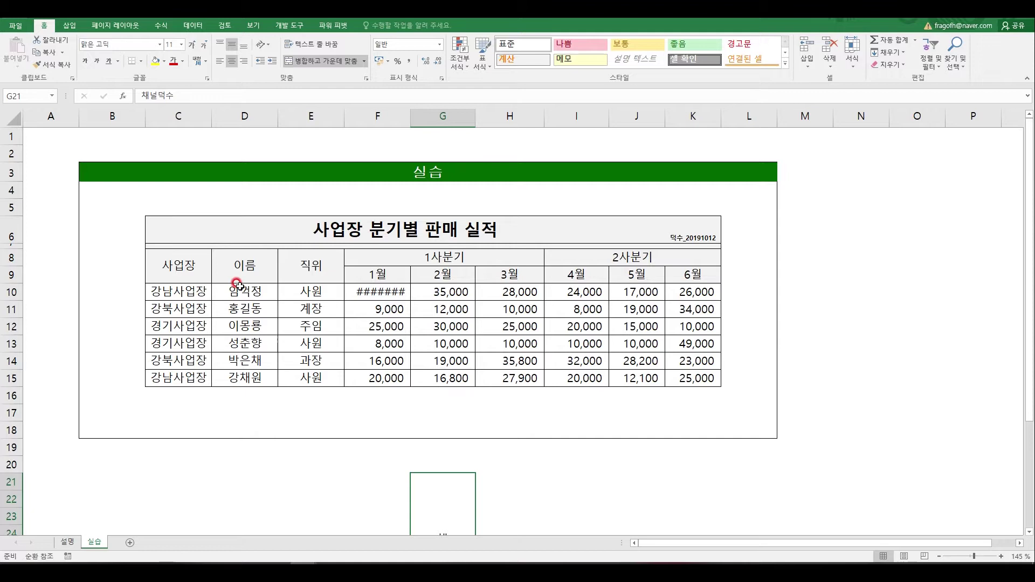
{"action": "left_click", "coordinate": [350, 294]}
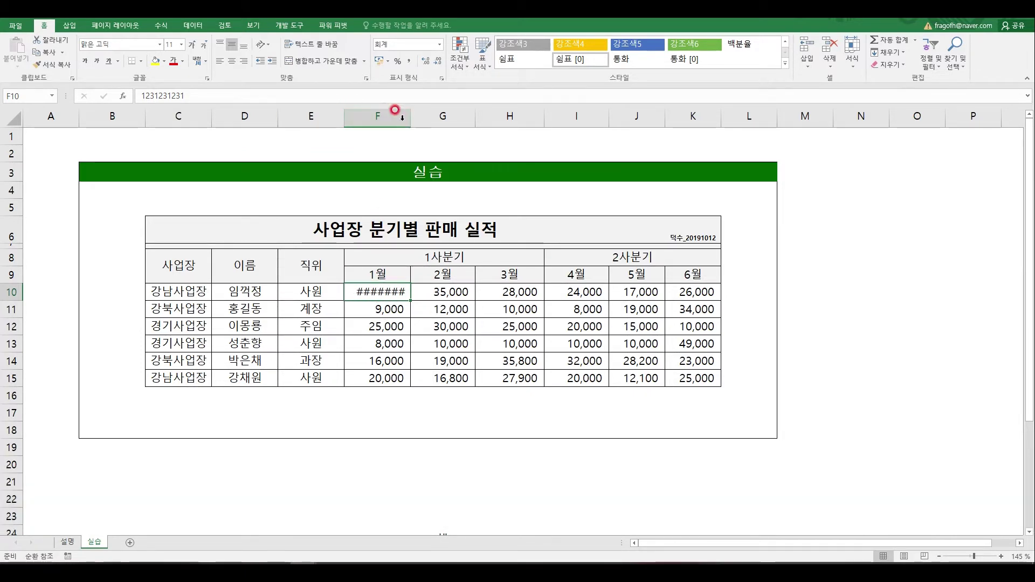
{"action": "left_click_drag", "start_coordinate": [410, 115], "coordinate": [436, 119]}
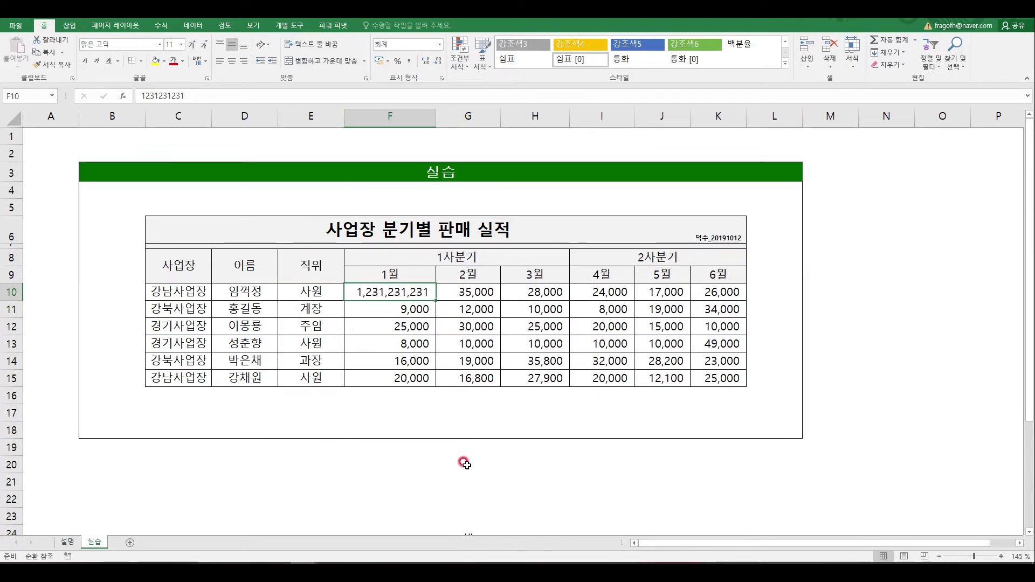
{"action": "key", "text": "ctrl+z"}
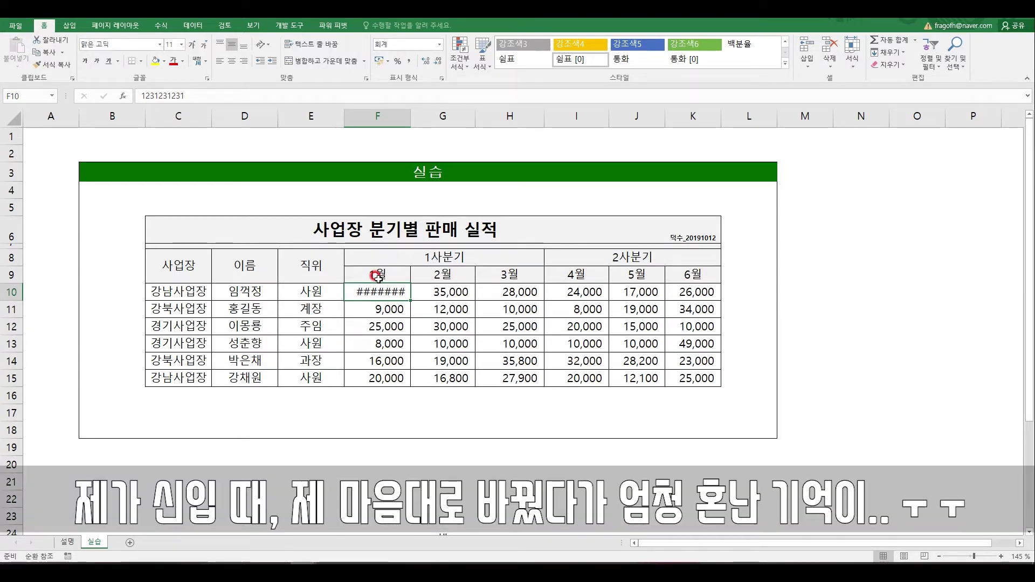
{"action": "left_click", "coordinate": [375, 119]}
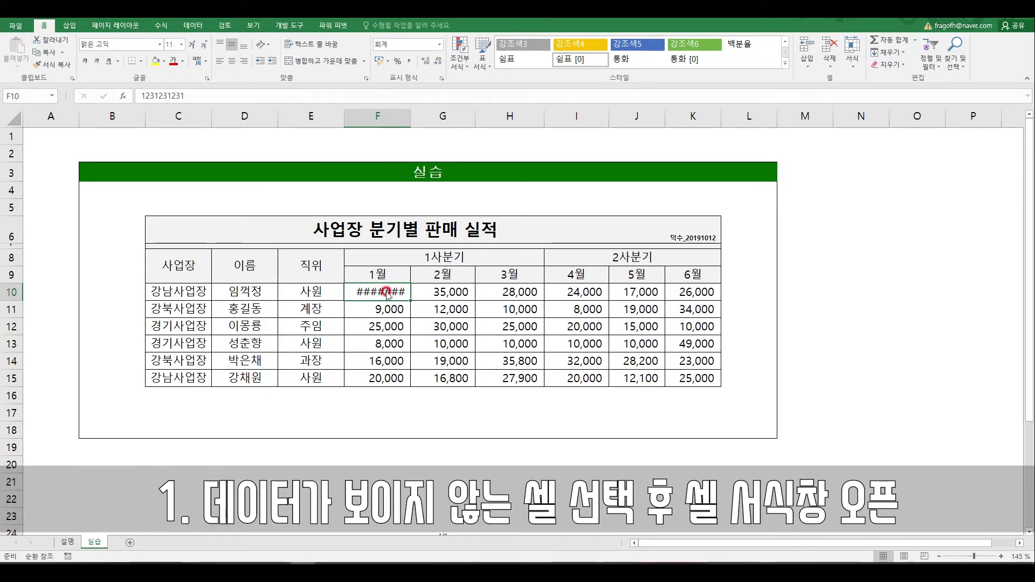
Step: Turn on Shrink to fit for F10 so 1,231,231,231 fits in column F
{"action": "key", "text": "ctrl+1"}
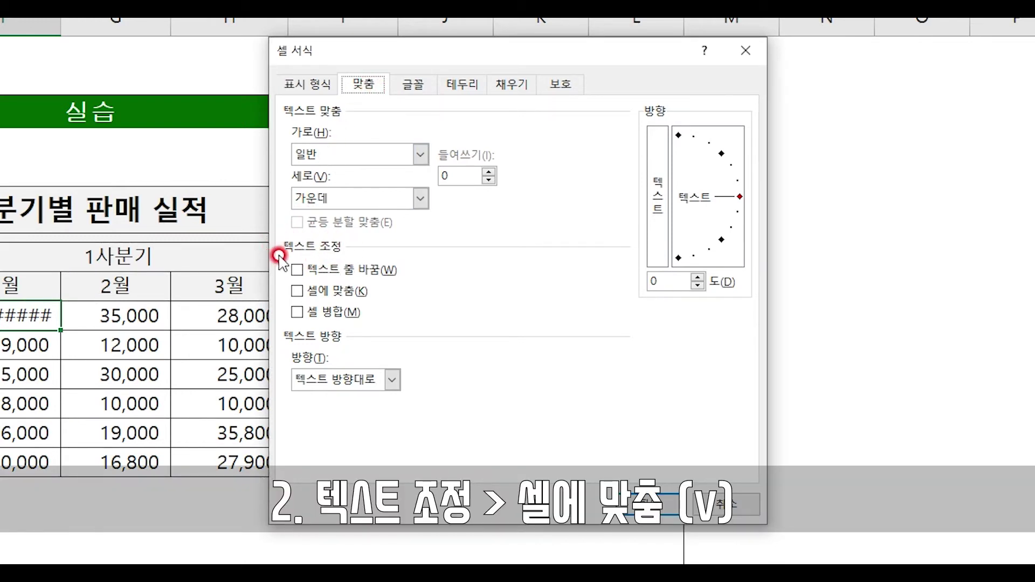
{"action": "left_click", "coordinate": [296, 292]}
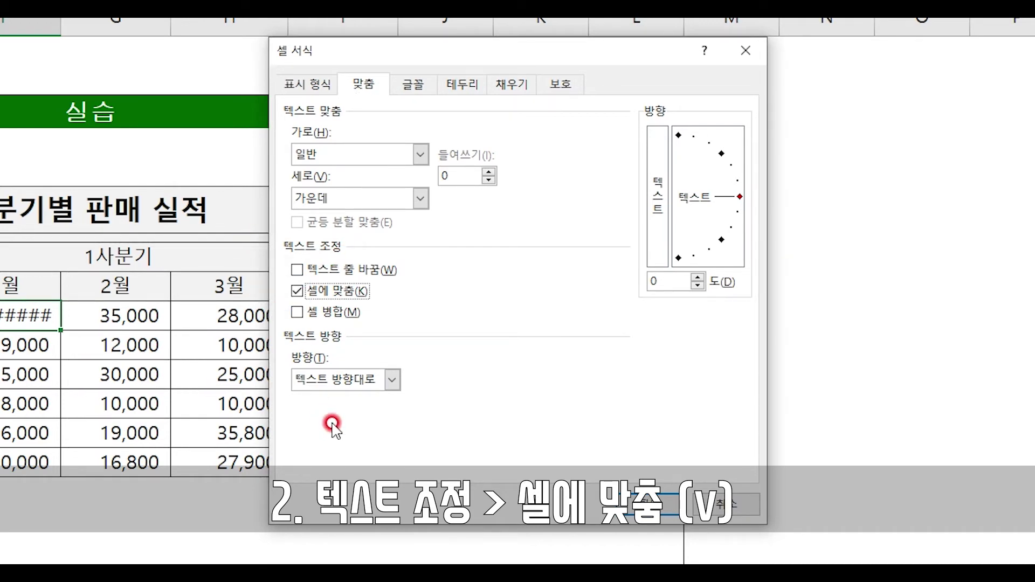
{"action": "left_click", "coordinate": [647, 506]}
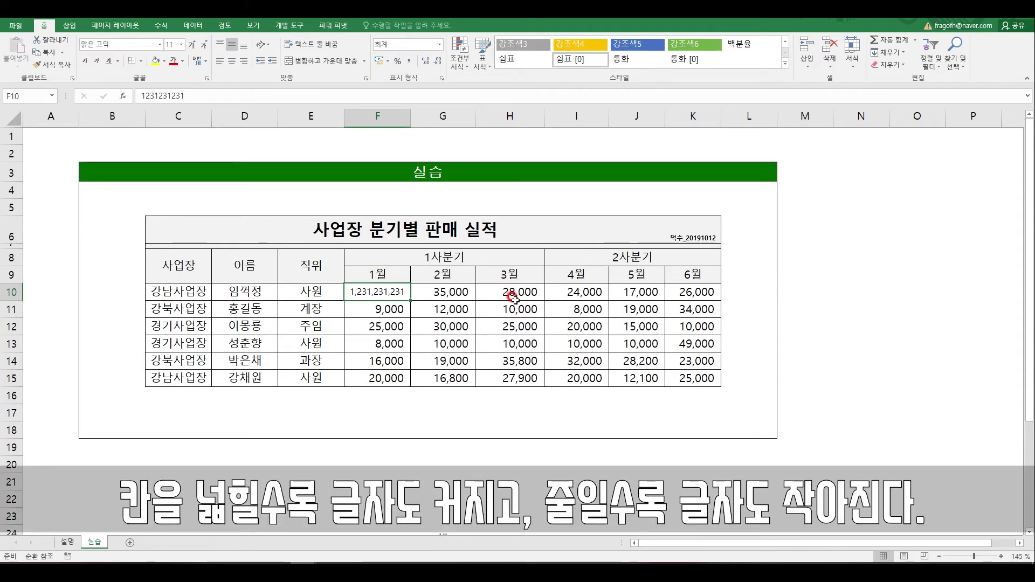
Step: Narrow column F to show the text shrinking, then widen it so all 1월 values show fully
{"action": "left_click_drag", "start_coordinate": [410, 116], "coordinate": [384, 122]}
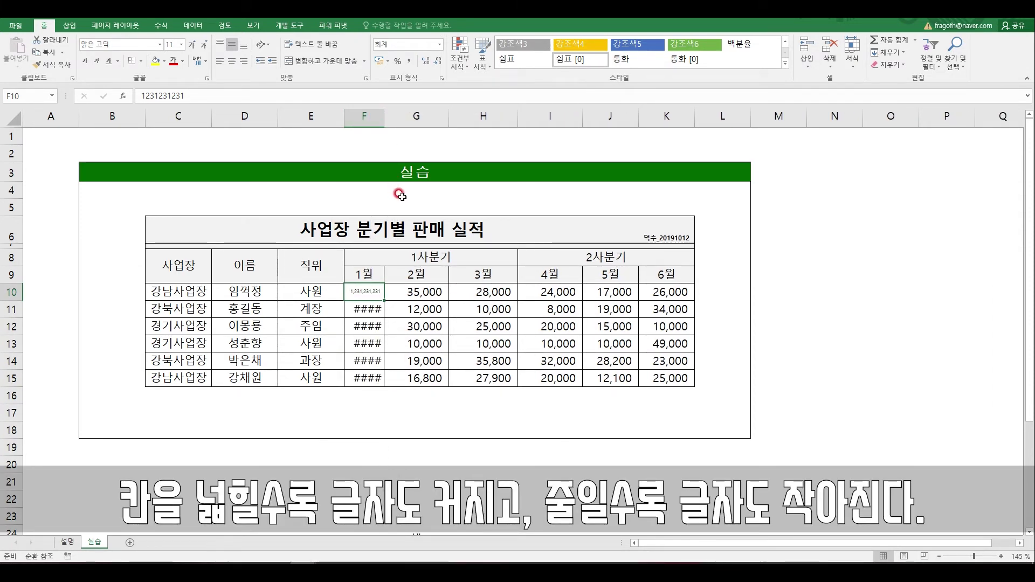
{"action": "left_click_drag", "start_coordinate": [383, 114], "coordinate": [451, 117]}
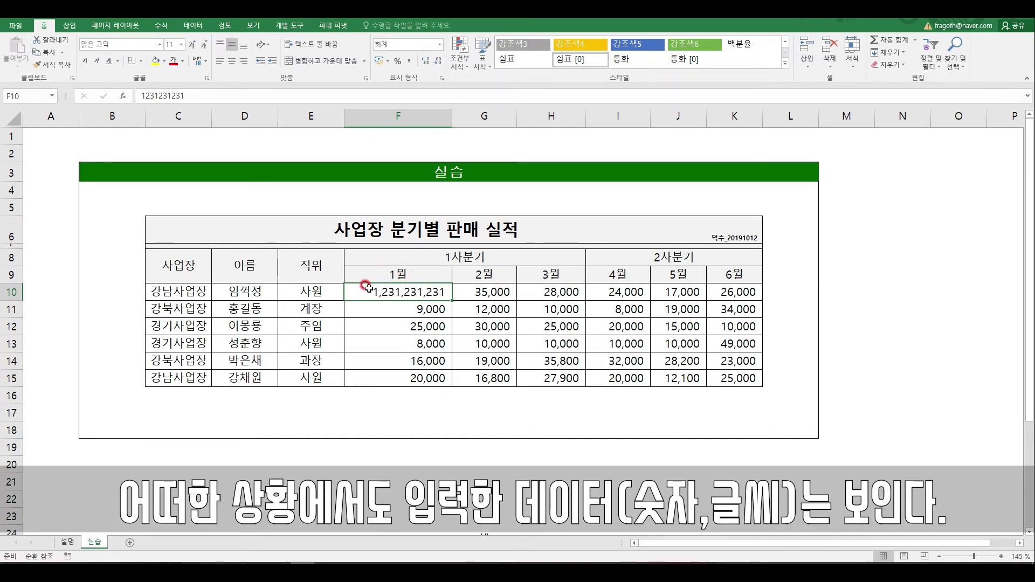
Step: Enter '덕숫채널덕수채' in cell D10 and reselect it
{"action": "left_click", "coordinate": [272, 292]}
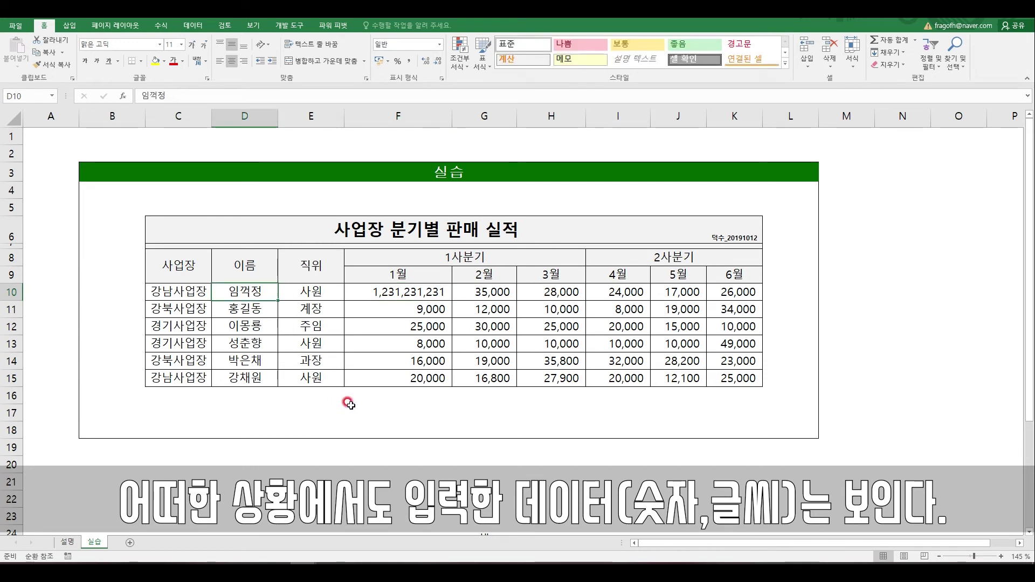
{"action": "type", "text": "덕숫"}
{"action": "type", "text": "채널덕수채"}
{"action": "key", "text": "Return"}
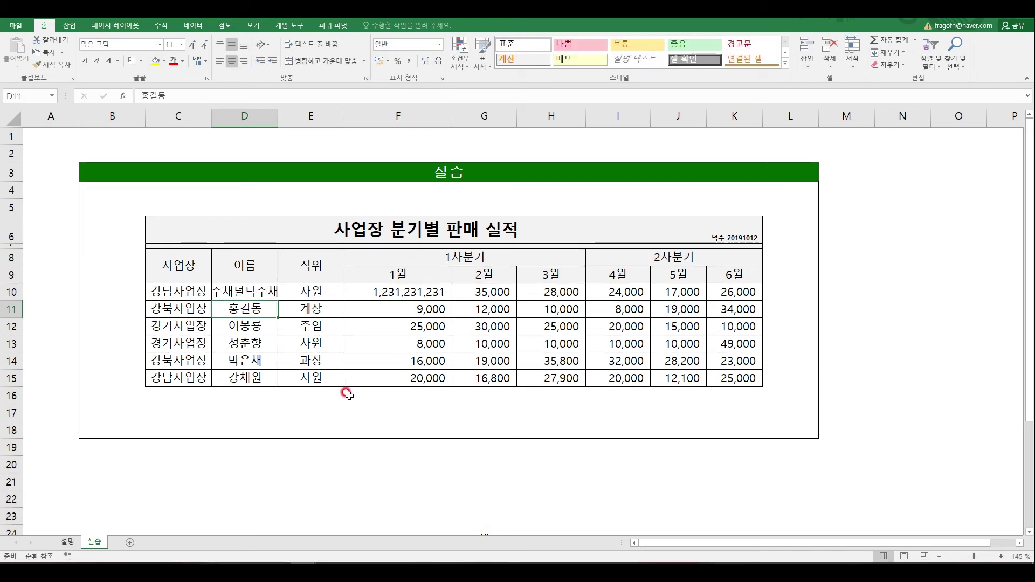
{"action": "key", "text": "Up"}
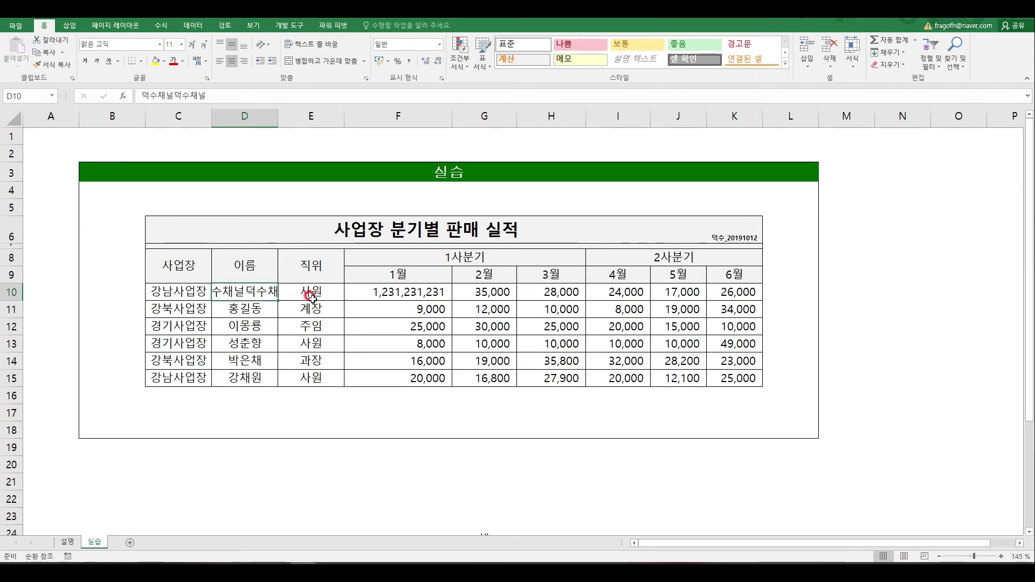
Step: Apply Shrink to fit to D10 so the long text fits column D
{"action": "key", "text": "ctrl+1"}
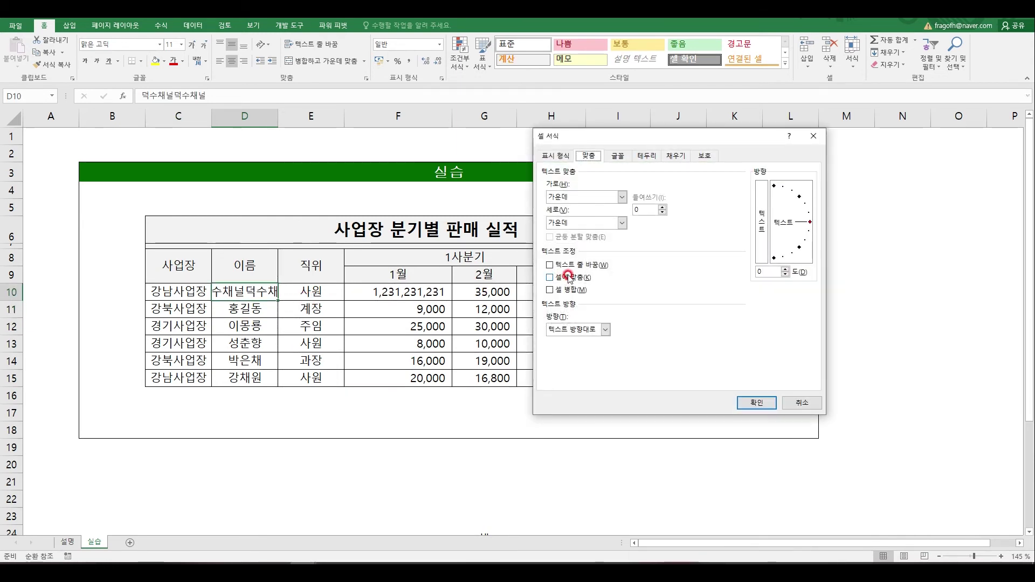
{"action": "left_click", "coordinate": [570, 277]}
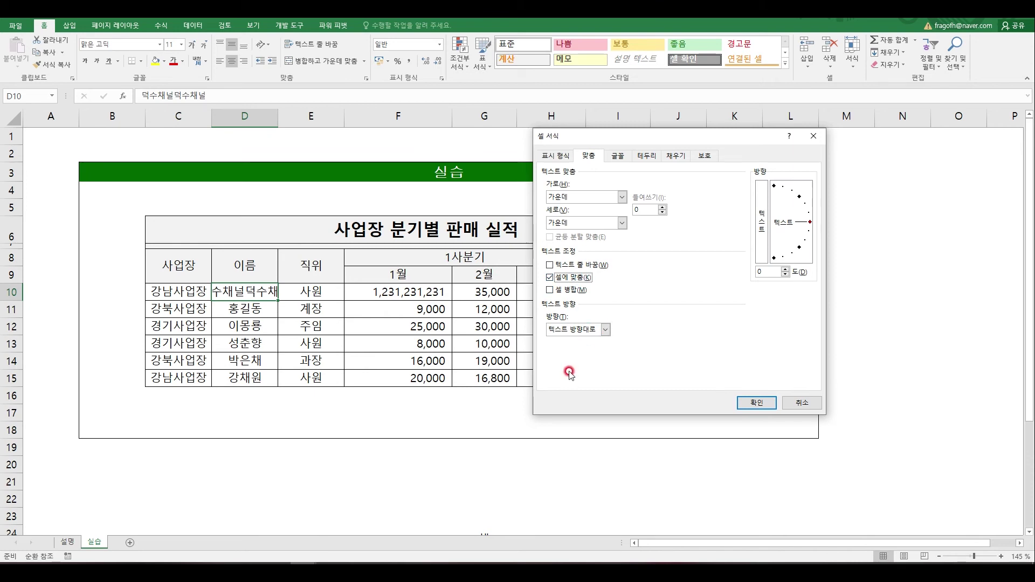
{"action": "left_click", "coordinate": [755, 403]}
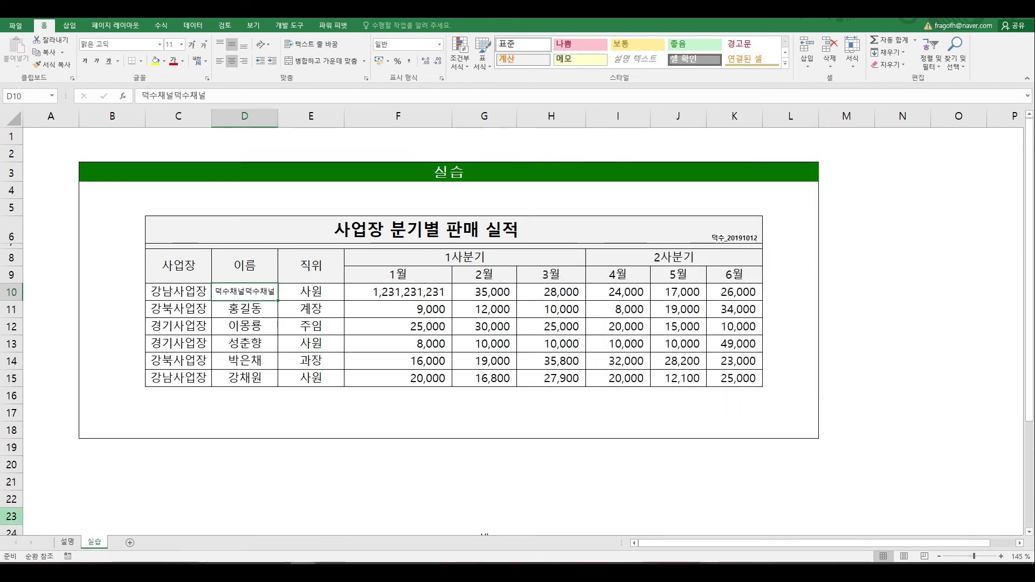